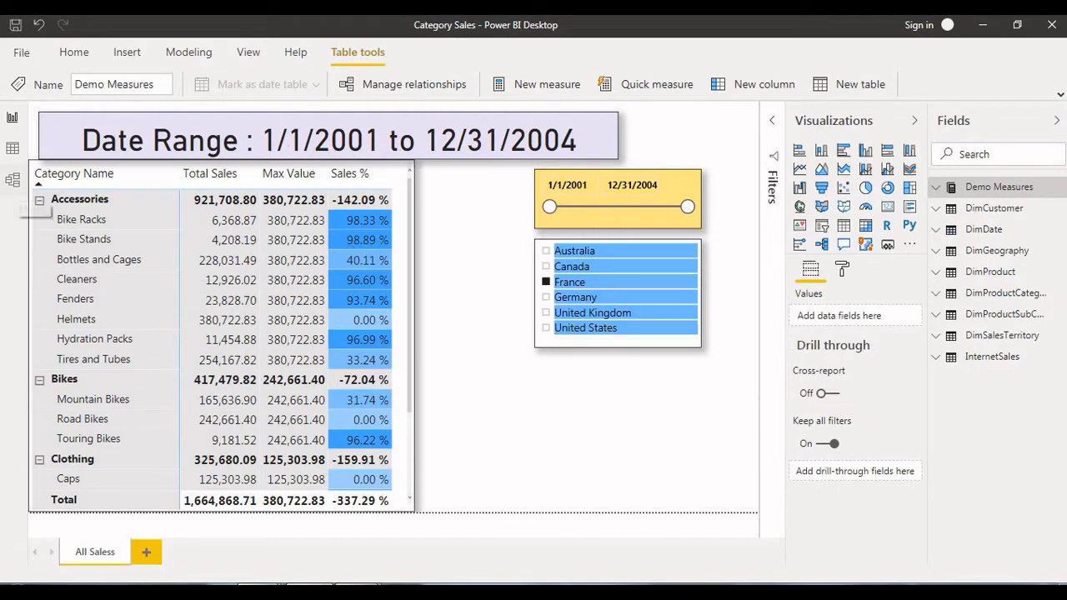
# Step: Examine the table relationships in the data model with the side panes collapsed, and return to the report
pyautogui.click(13, 179)
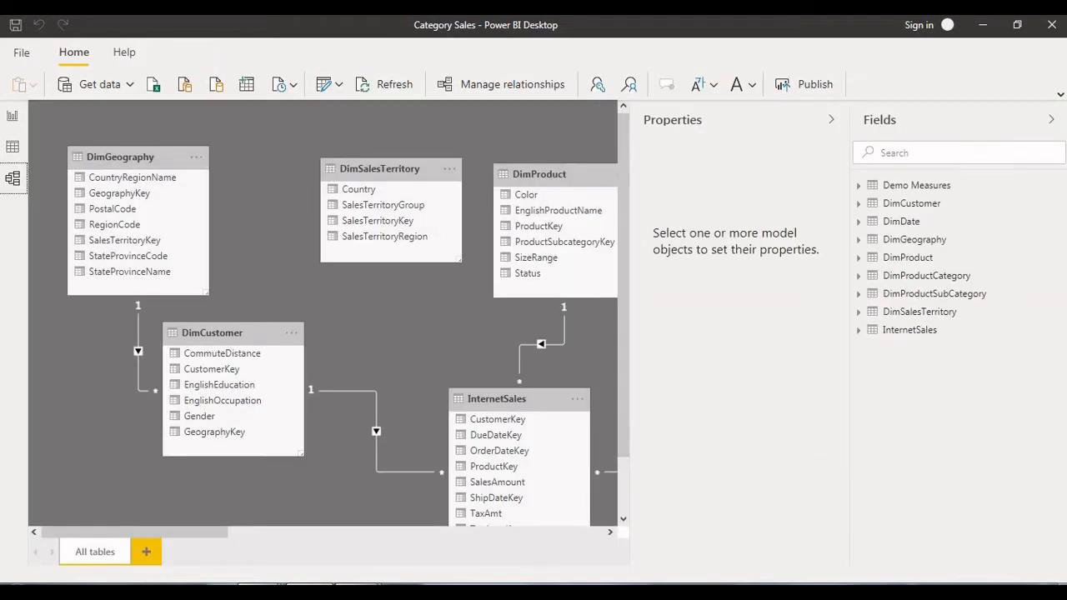
pyautogui.click(833, 120)
pyautogui.click(1051, 119)
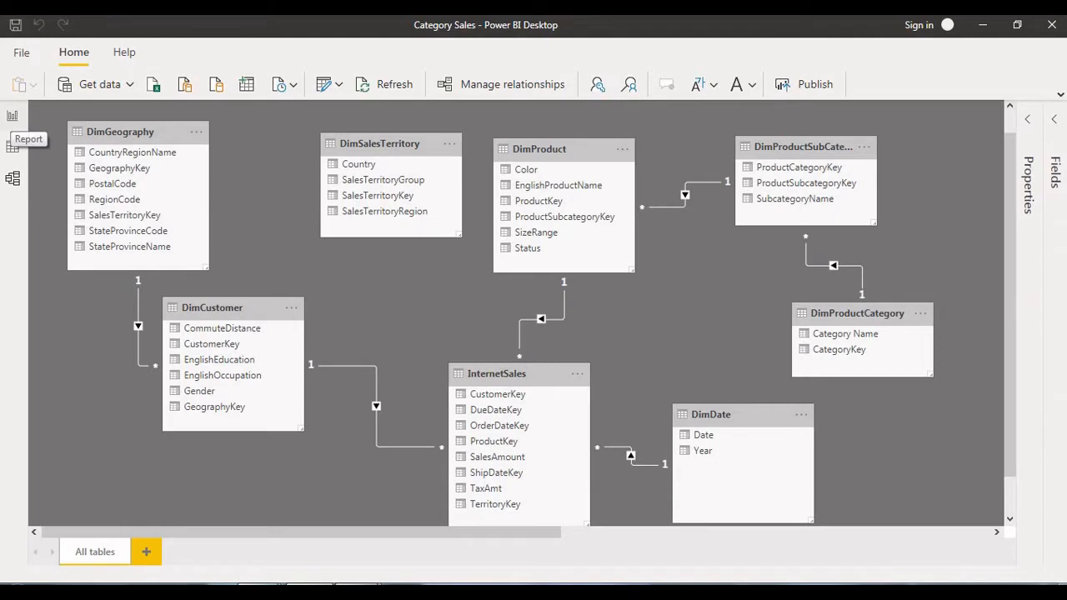
pyautogui.click(13, 116)
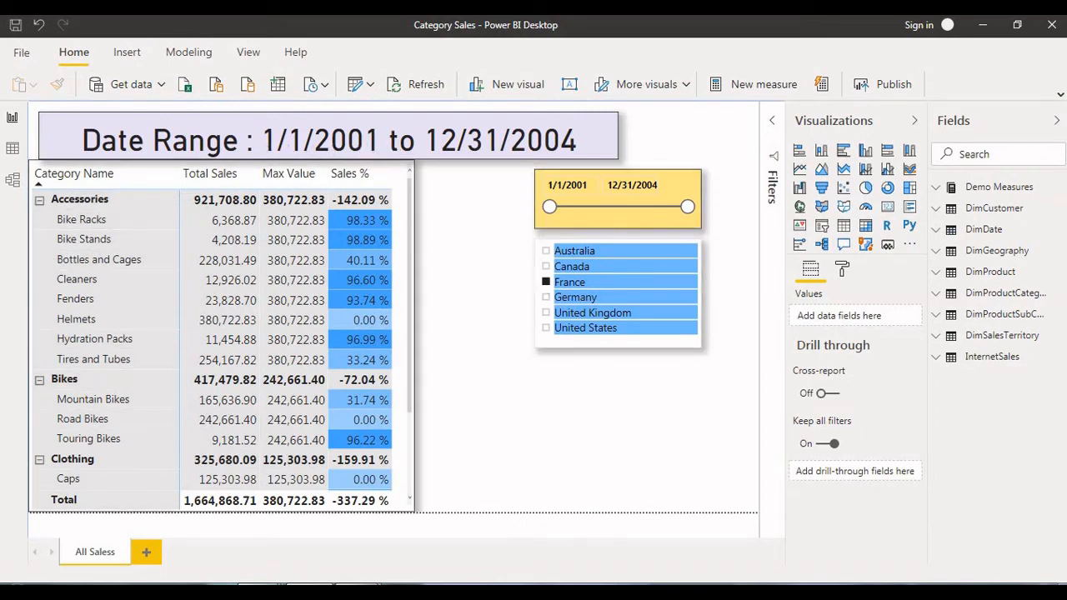
# Step: Check which fields the date slicer, the country slicer and the date range card are built on
pyautogui.click(617, 218)
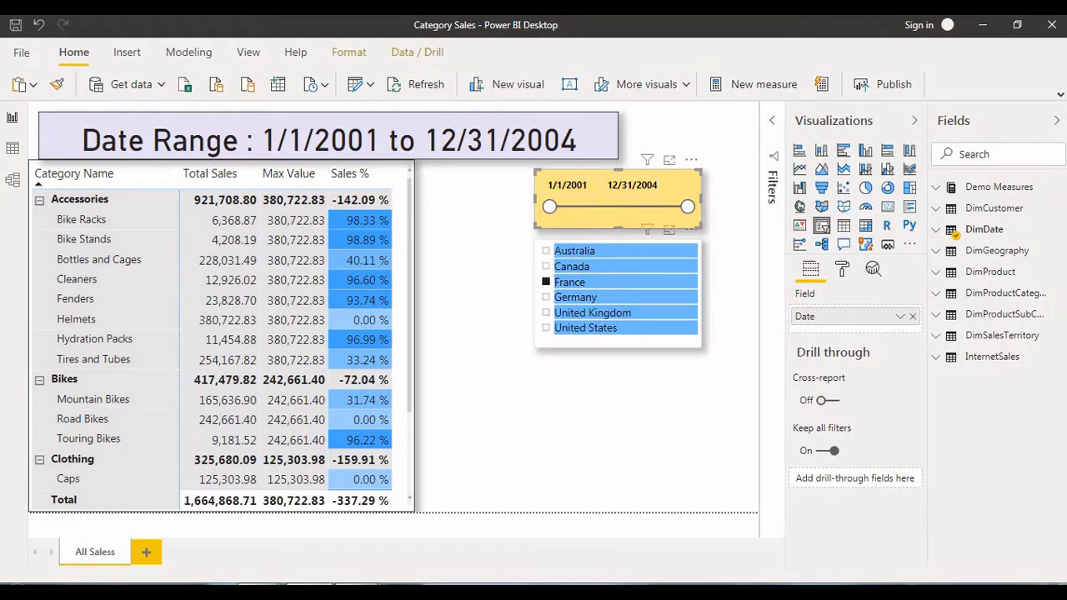
pyautogui.click(617, 338)
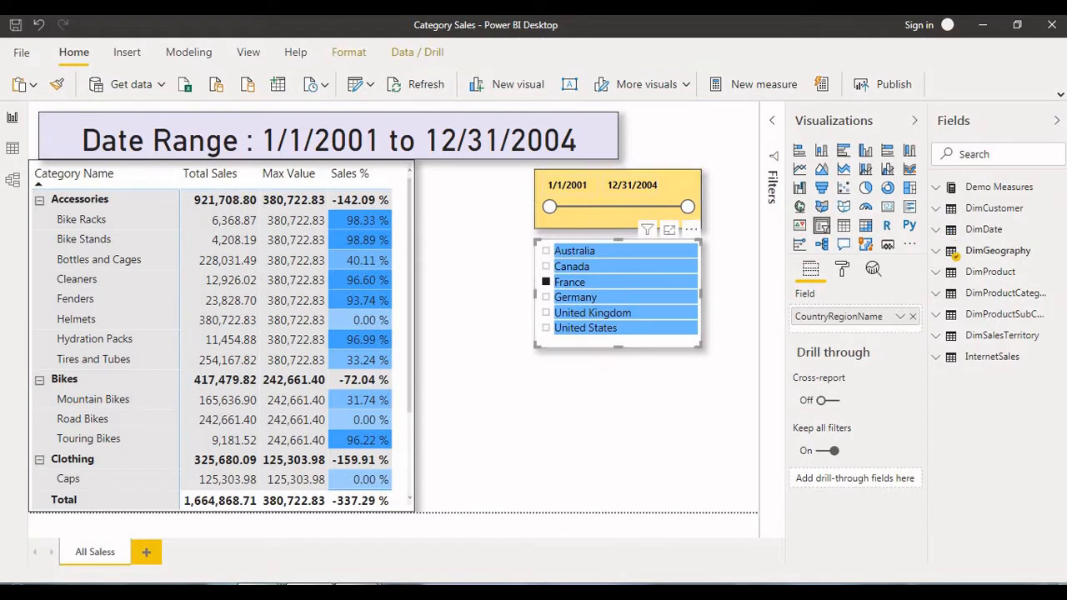
pyautogui.click(334, 138)
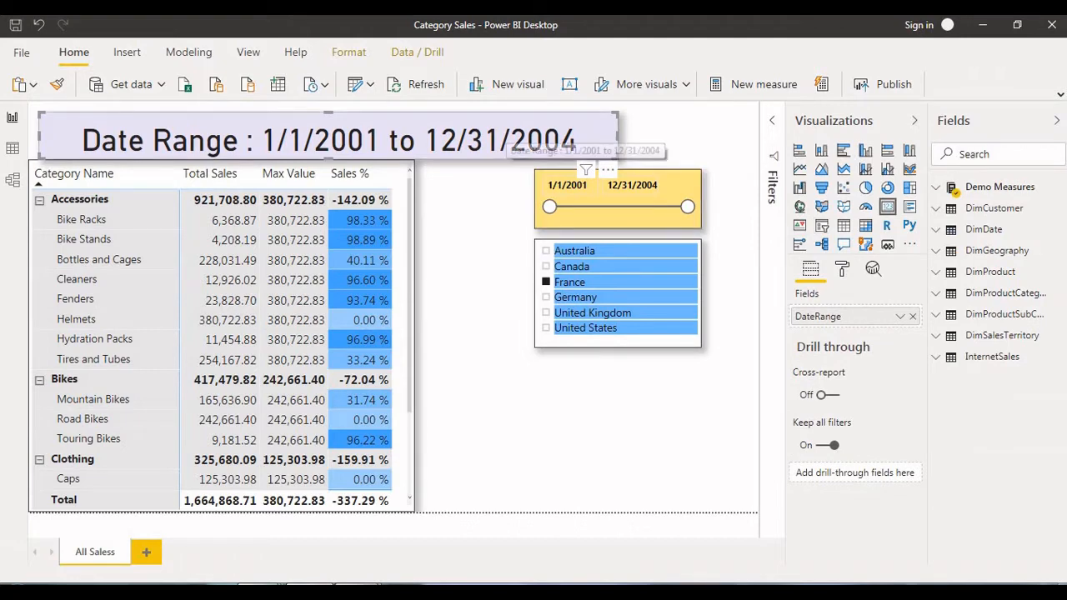
pyautogui.moveTo(549, 207)
pyautogui.mouseDown()
pyautogui.moveTo(609, 207)
pyautogui.moveTo(550, 206)
pyautogui.mouseUp()
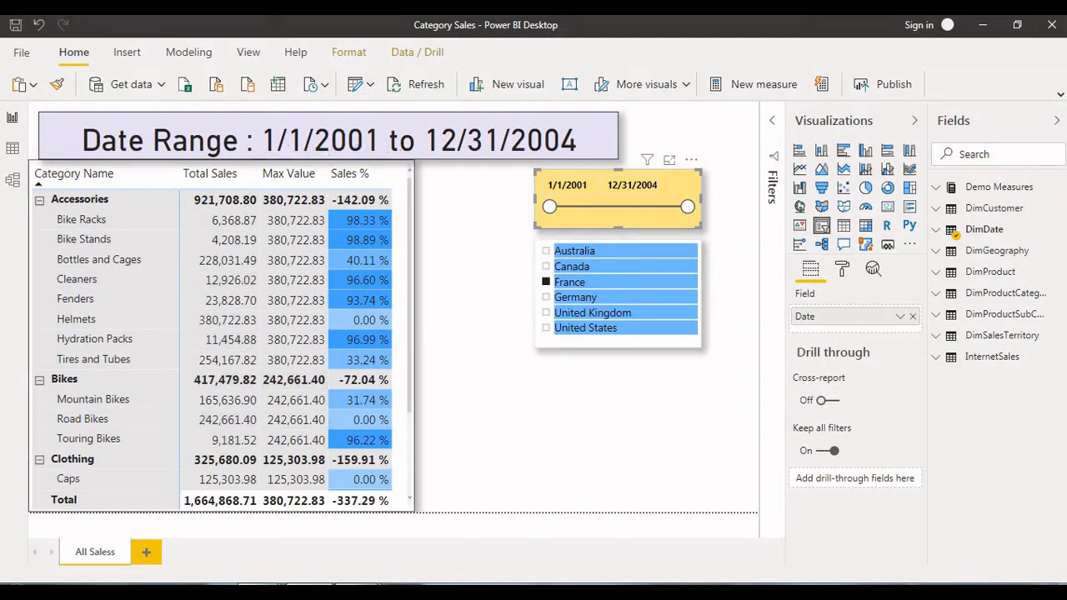
# Step: Clear the France filter in the country slicer, try Australia as the filter, and clear that selection too
pyautogui.click(567, 282)
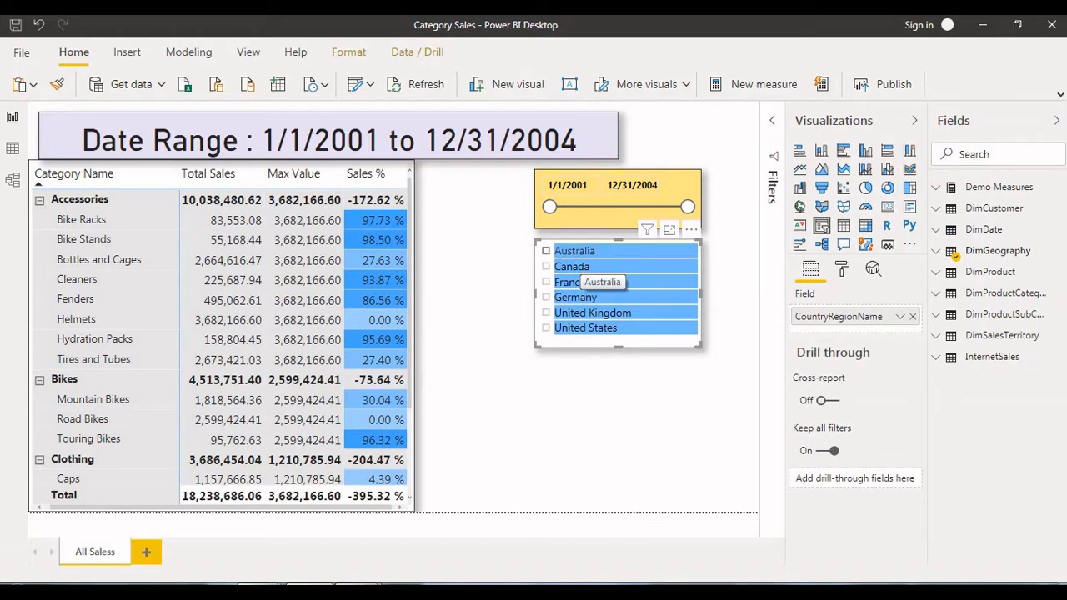
pyautogui.click(574, 250)
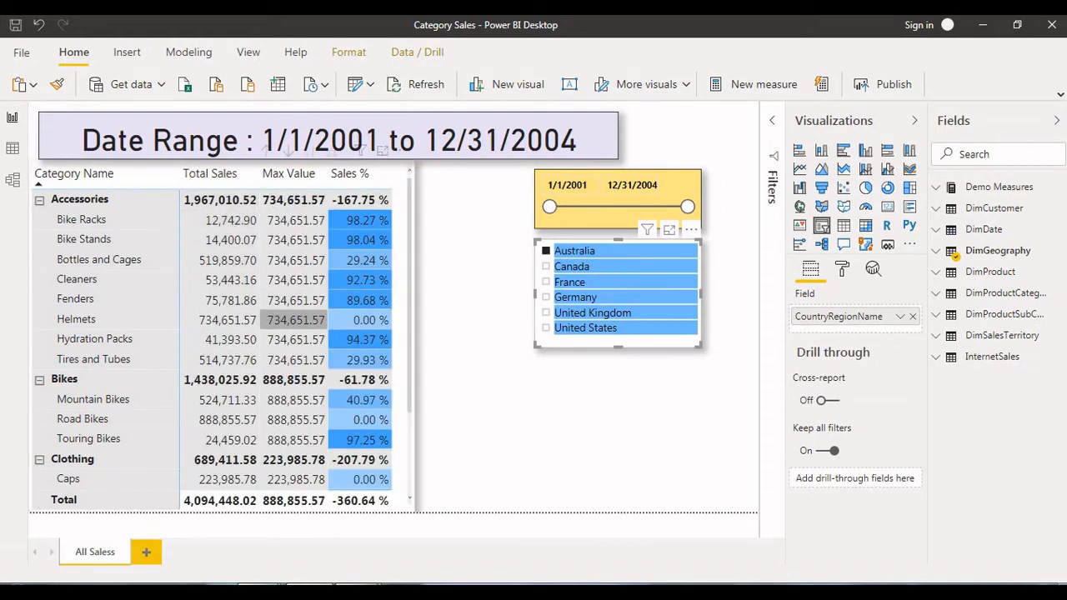
pyautogui.click(574, 250)
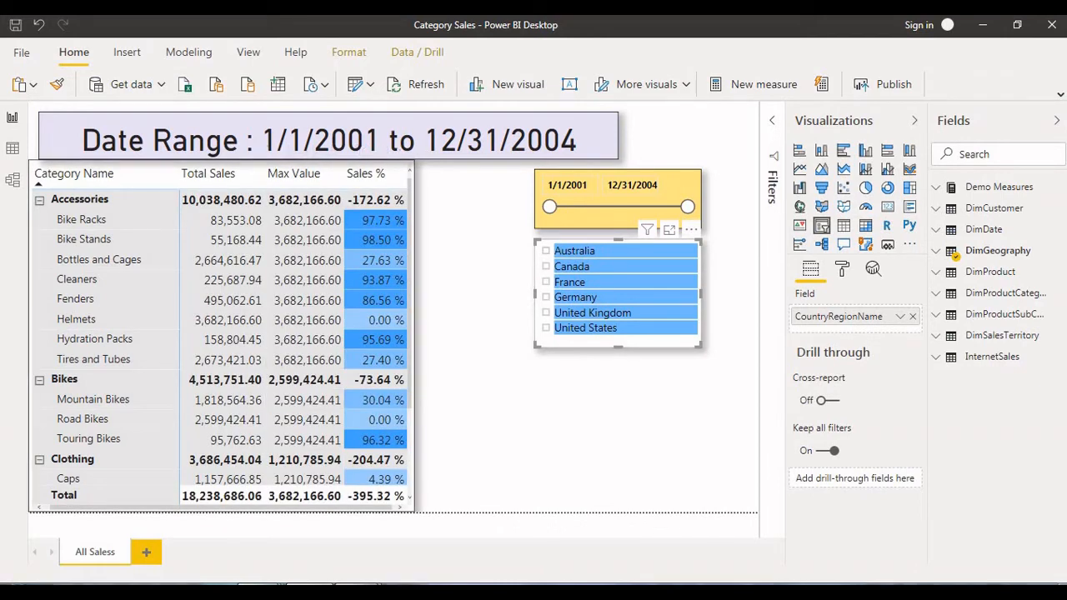
# Step: Switch to Snipping Tool, capture the report canvas and maximize the window showing the snip
pyautogui.press('super')
pyautogui.press('Up')
pyautogui.press('Up')
pyautogui.press('Up')
pyautogui.press('Return')
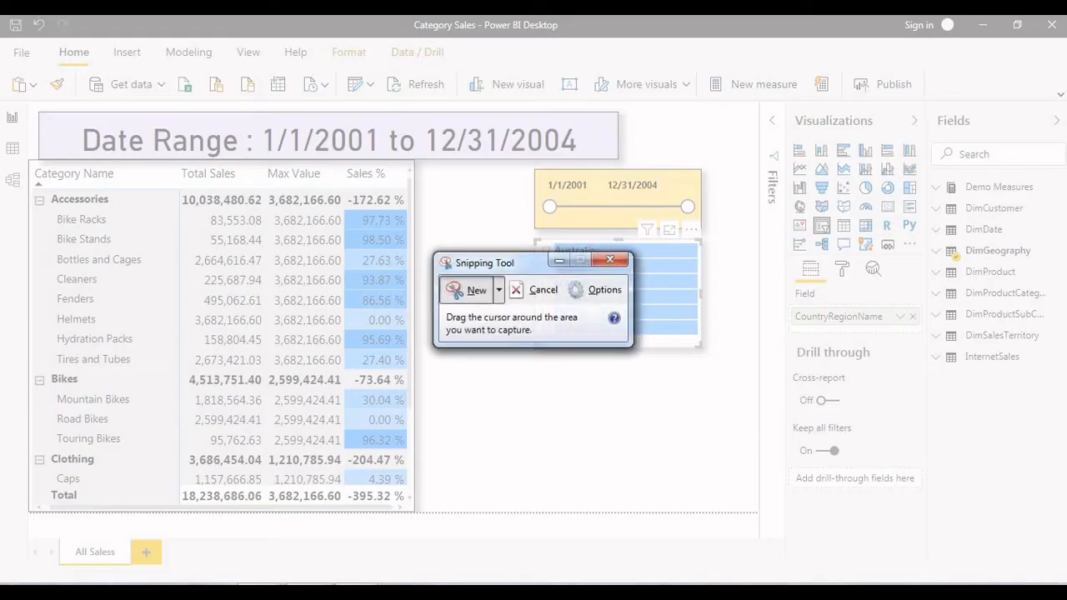
pyautogui.moveTo(31, 103); pyautogui.dragTo(748, 514)
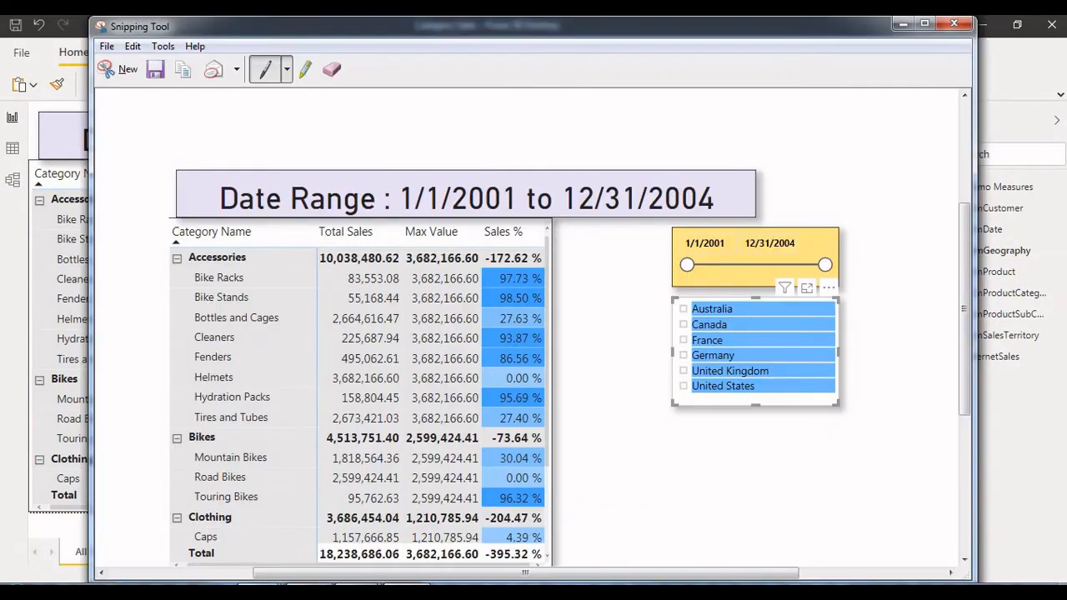
pyautogui.moveTo(209, 27); pyautogui.dragTo(160, 15)
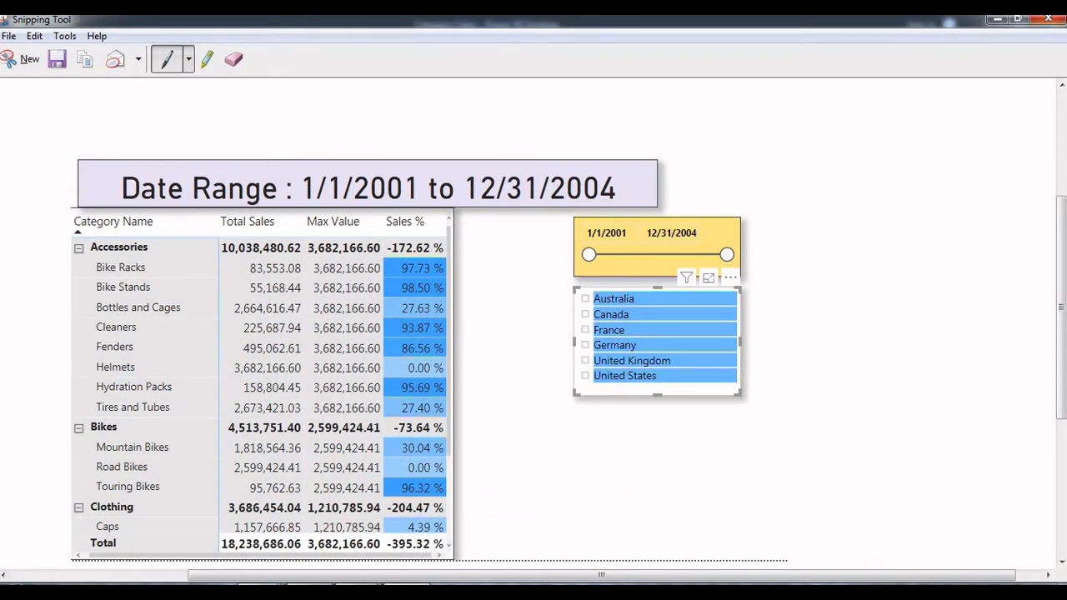
# Step: Annotate the snip with pen marks on the Category Name header, the category headings and their subcategory rows
pyautogui.moveTo(108, 262); pyautogui.dragTo(167, 262)
pyautogui.moveTo(77, 236)
pyautogui.mouseDown()
pyautogui.moveTo(165, 233)
pyautogui.moveTo(184, 418)
pyautogui.mouseUp()
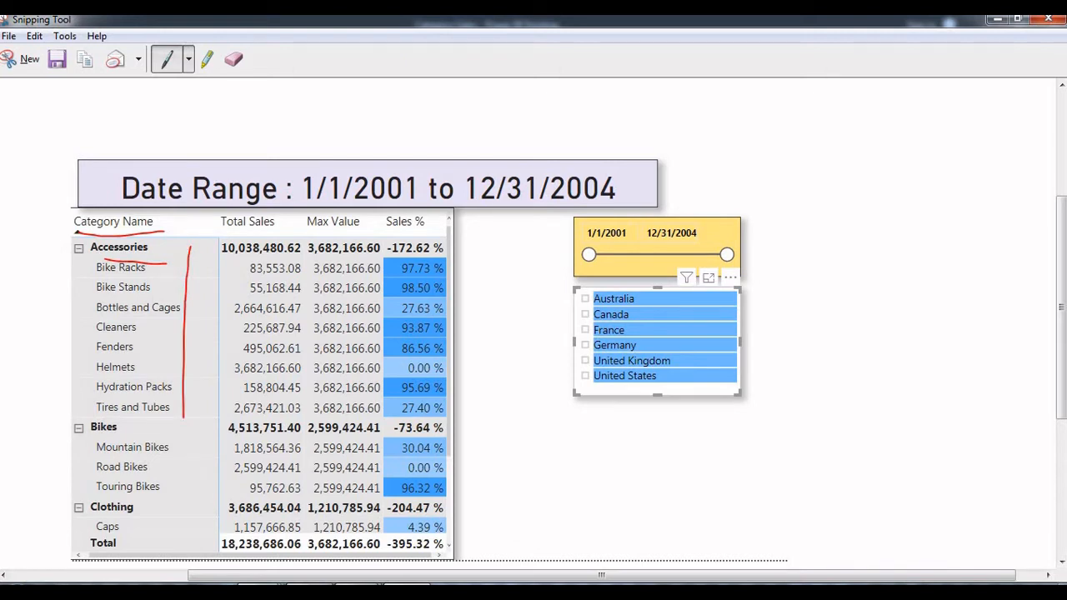
pyautogui.moveTo(80, 528); pyautogui.dragTo(139, 518)
pyautogui.moveTo(99, 434)
pyautogui.mouseDown()
pyautogui.moveTo(160, 433)
pyautogui.moveTo(169, 517)
pyautogui.mouseUp()
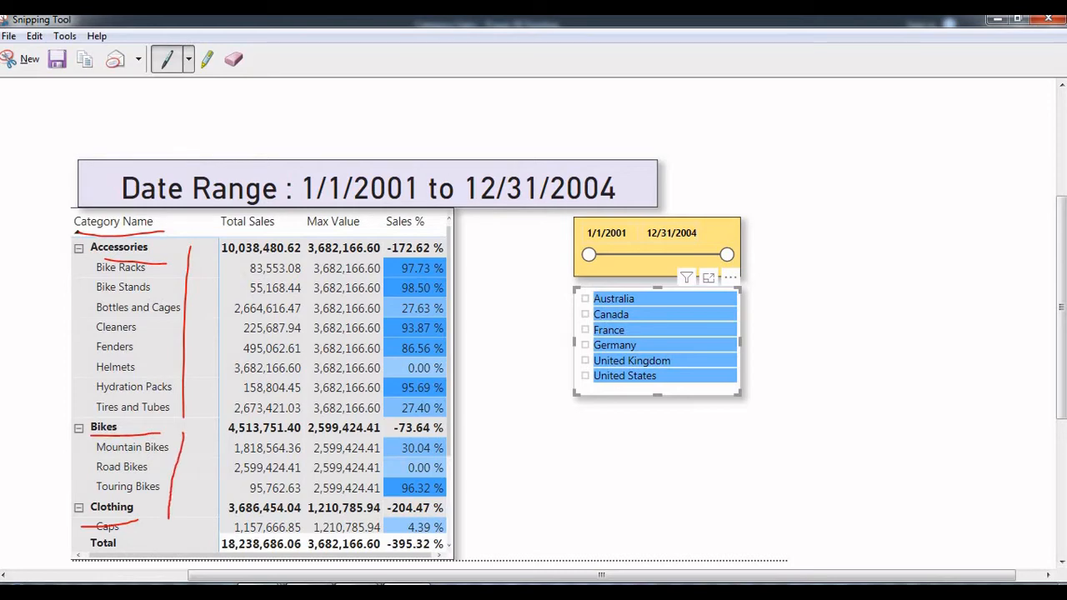
pyautogui.moveTo(105, 518); pyautogui.dragTo(155, 531)
pyautogui.moveTo(170, 270); pyautogui.dragTo(260, 276)
pyautogui.moveTo(175, 297); pyautogui.dragTo(227, 298)
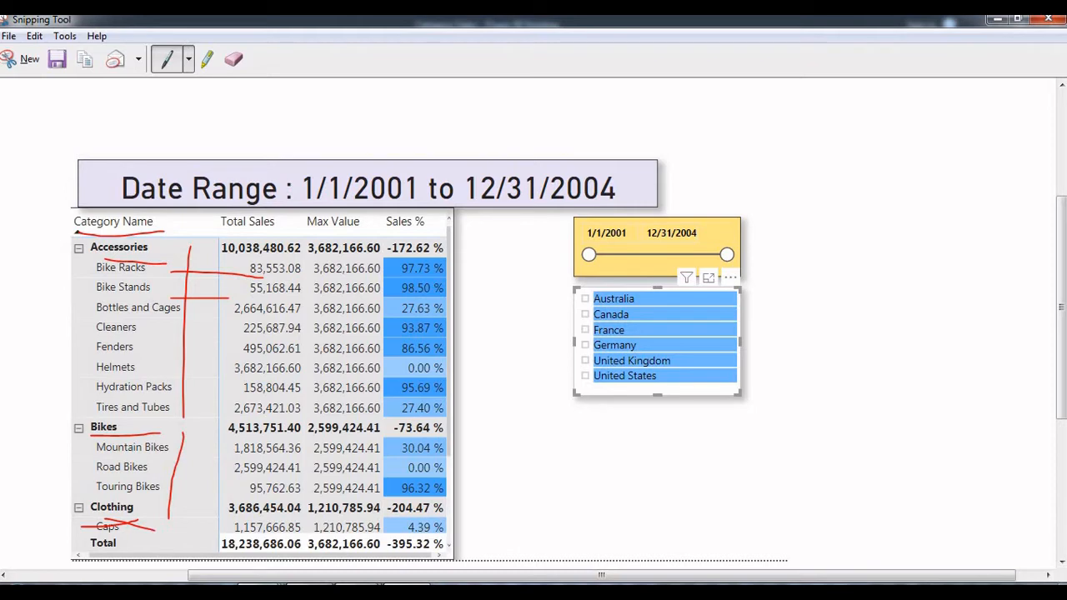
# Step: Underline the Max Value header, mark the Accessories sales and maximum values, and circle the Helmets total sales
pyautogui.moveTo(295, 231); pyautogui.dragTo(360, 236)
pyautogui.moveTo(218, 255); pyautogui.dragTo(219, 403)
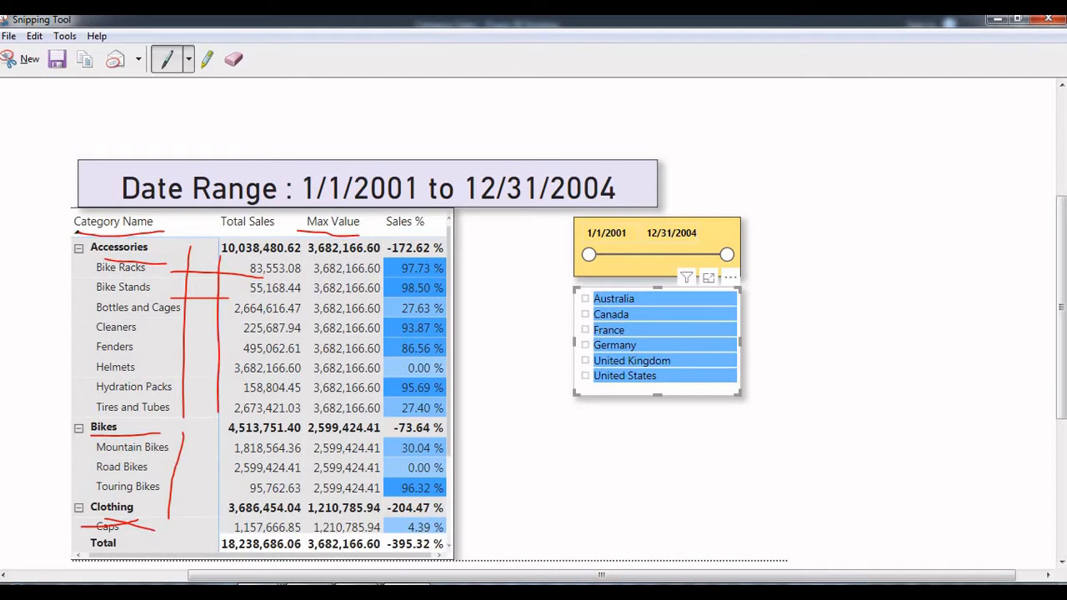
pyautogui.moveTo(235, 377)
pyautogui.mouseDown()
pyautogui.moveTo(300, 373)
pyautogui.moveTo(302, 357)
pyautogui.moveTo(229, 367)
pyautogui.mouseUp()
pyautogui.moveTo(314, 259); pyautogui.dragTo(317, 416)
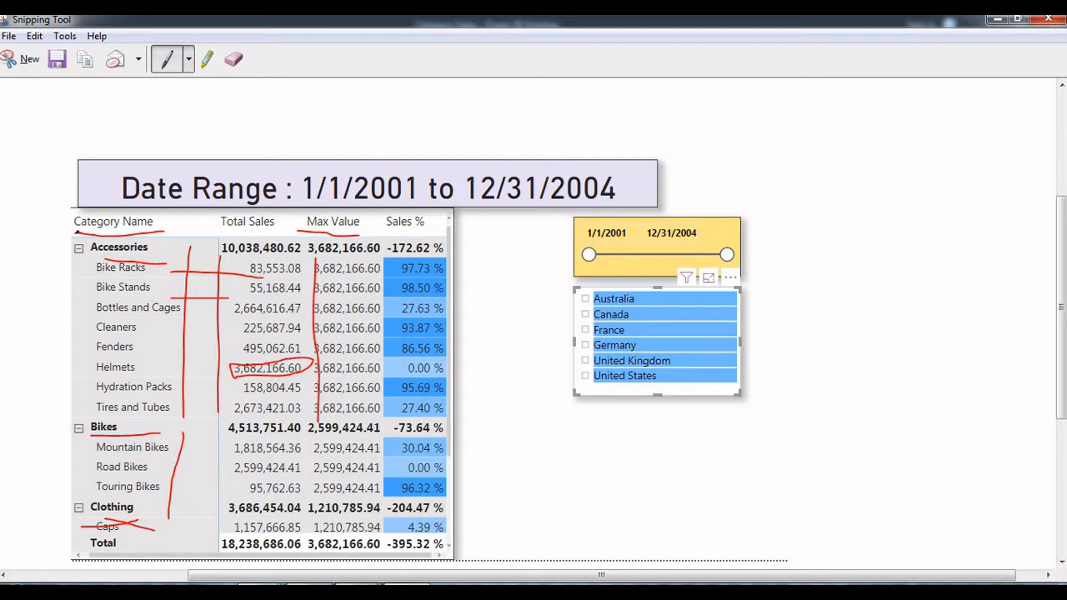
# Step: Underline the Bikes heading and the Road Bikes total sales, and mark the Bikes maximum values with a line
pyautogui.scroll(-1, 534, 333)
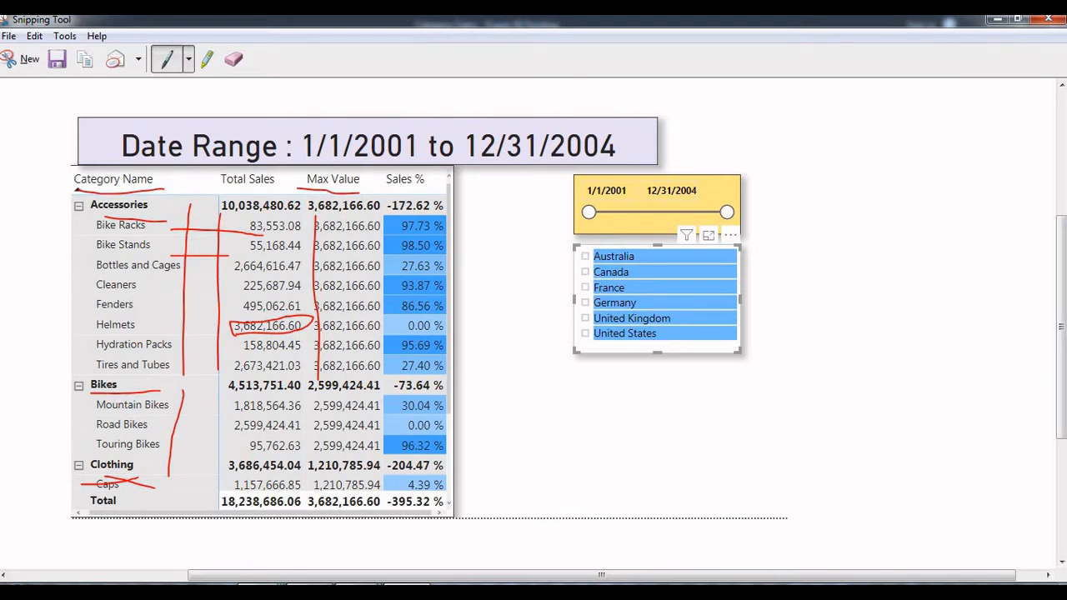
pyautogui.moveTo(103, 398); pyautogui.dragTo(150, 395)
pyautogui.moveTo(219, 433); pyautogui.dragTo(292, 431)
pyautogui.moveTo(307, 390); pyautogui.dragTo(305, 454)
# Step: Draw pen marks on the date slicer, beside the country list and along the Accessories Sales % values
pyautogui.moveTo(599, 216); pyautogui.dragTo(690, 220)
pyautogui.moveTo(550, 244); pyautogui.dragTo(575, 383)
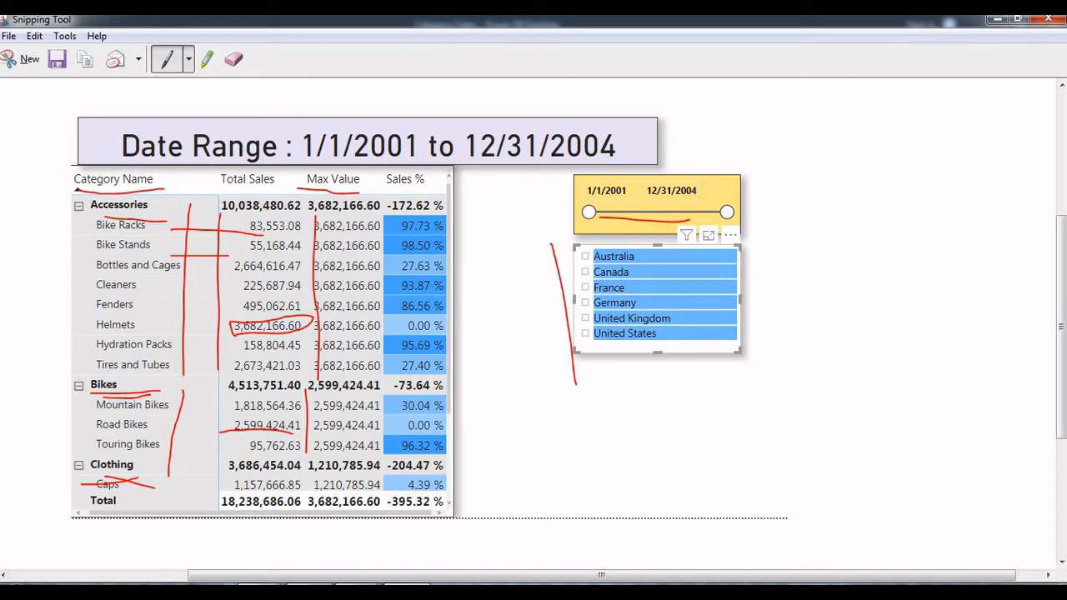
pyautogui.moveTo(392, 218); pyautogui.dragTo(398, 332)
# Step: Switch back to Power BI Desktop and review the category matrix down to the Clothing subcategories
pyautogui.hotkey('alt', 'Tab')
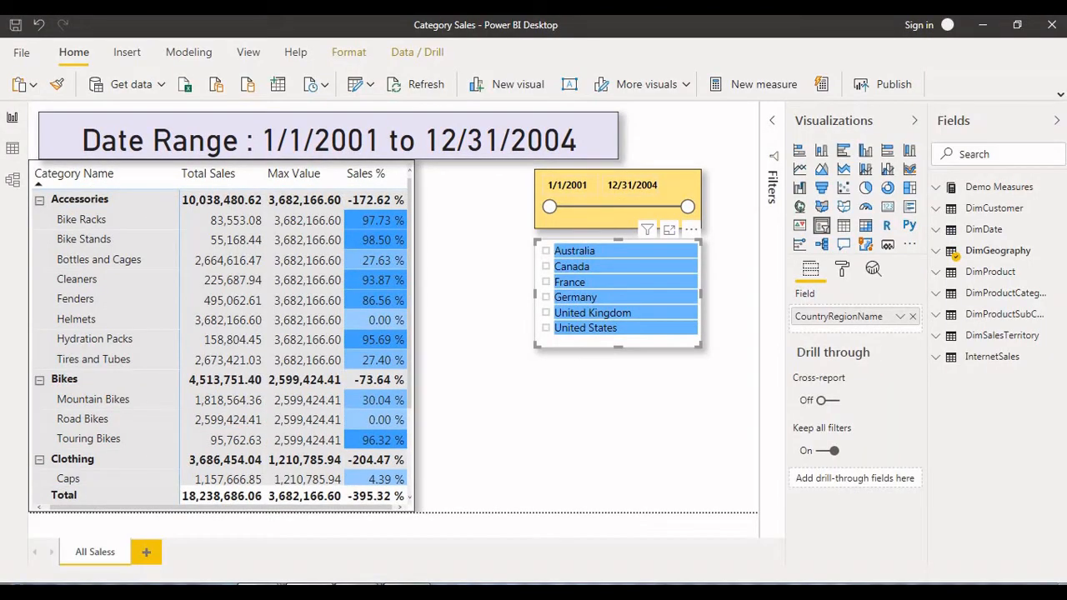
pyautogui.press('Escape')
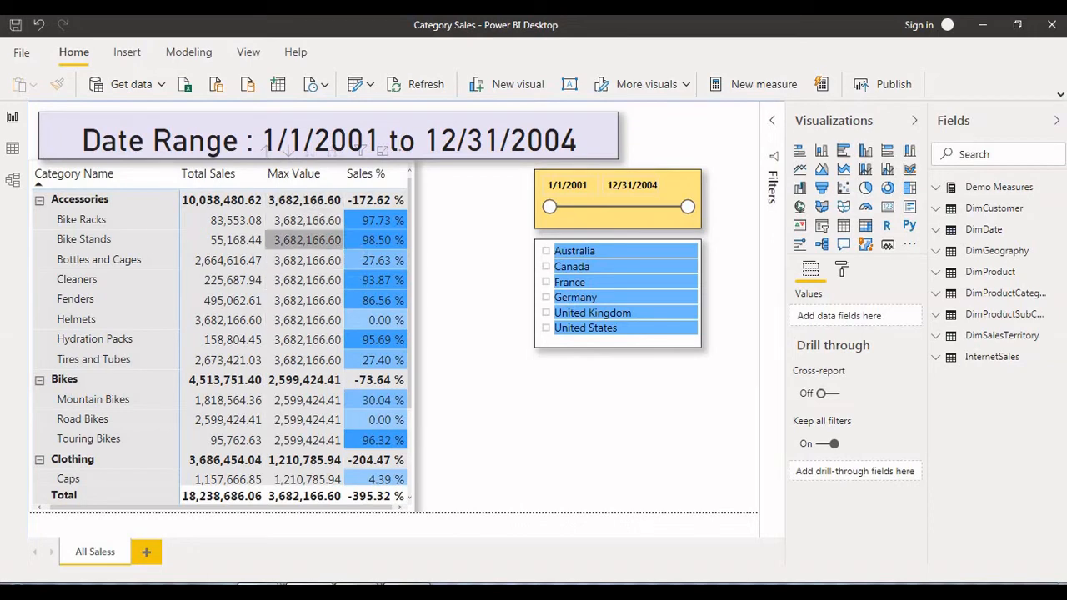
pyautogui.scroll(-3, 307, 301)
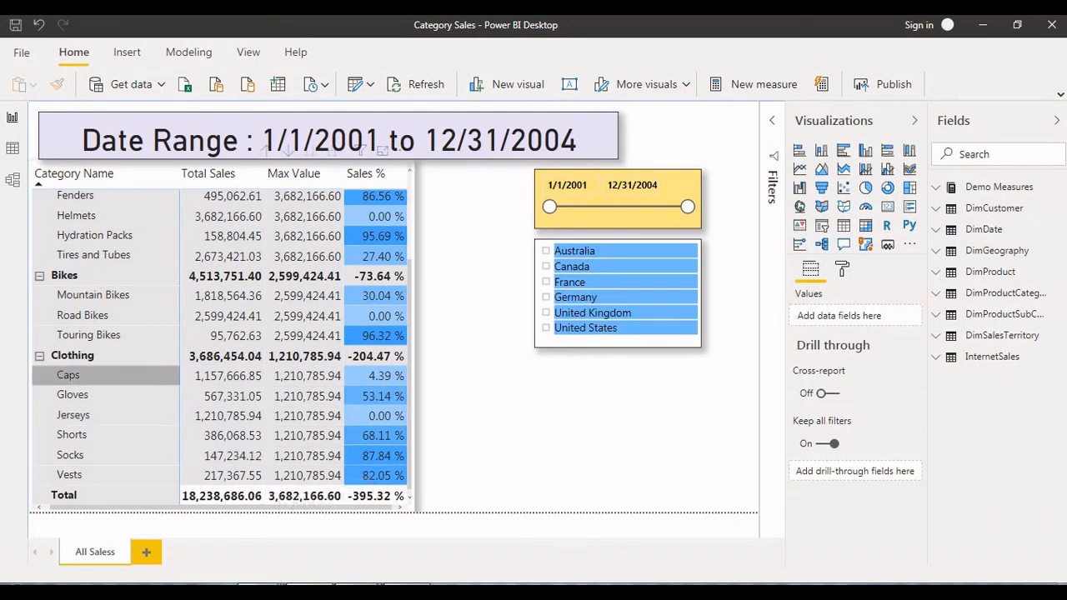
pyautogui.scroll(3, 307, 415)
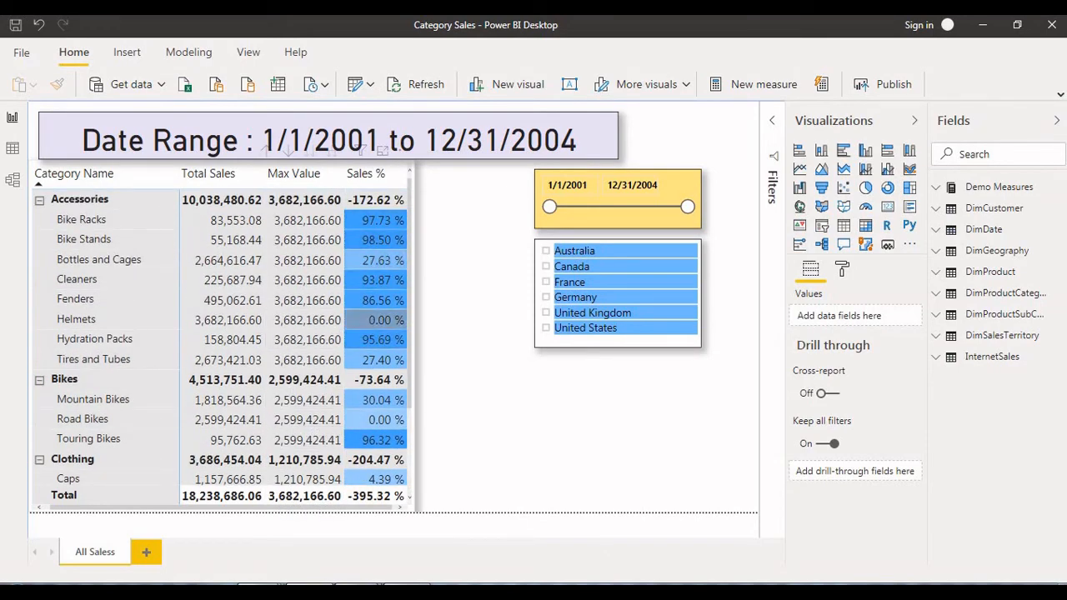
# Step: Narrow the date slicer to the range 10/3/2002 to 10/25/2003
pyautogui.moveTo(550, 207); pyautogui.dragTo(611, 207)
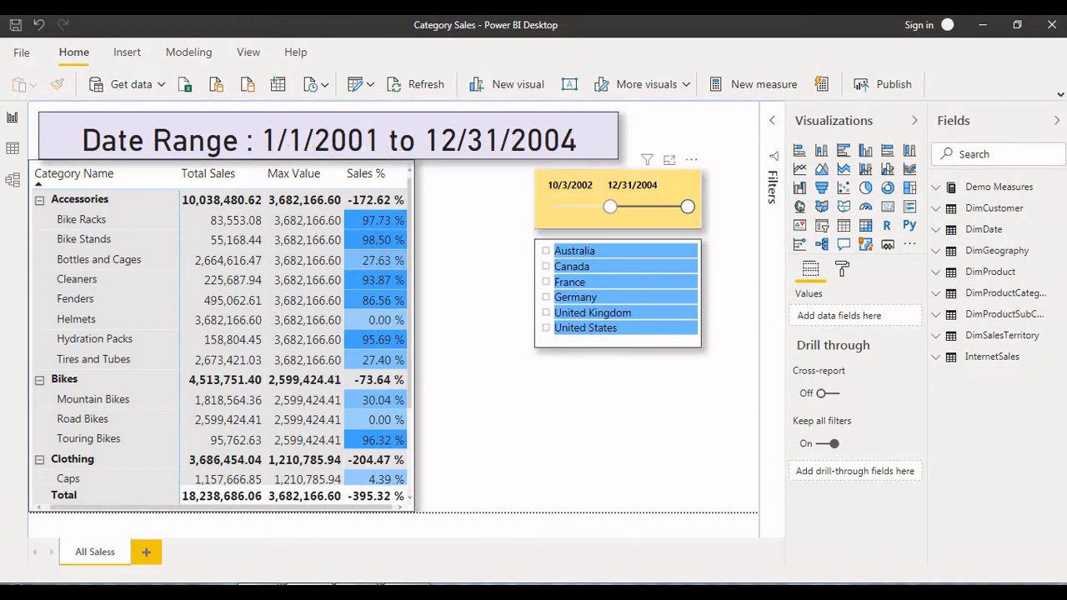
pyautogui.moveTo(687, 207); pyautogui.dragTo(647, 207)
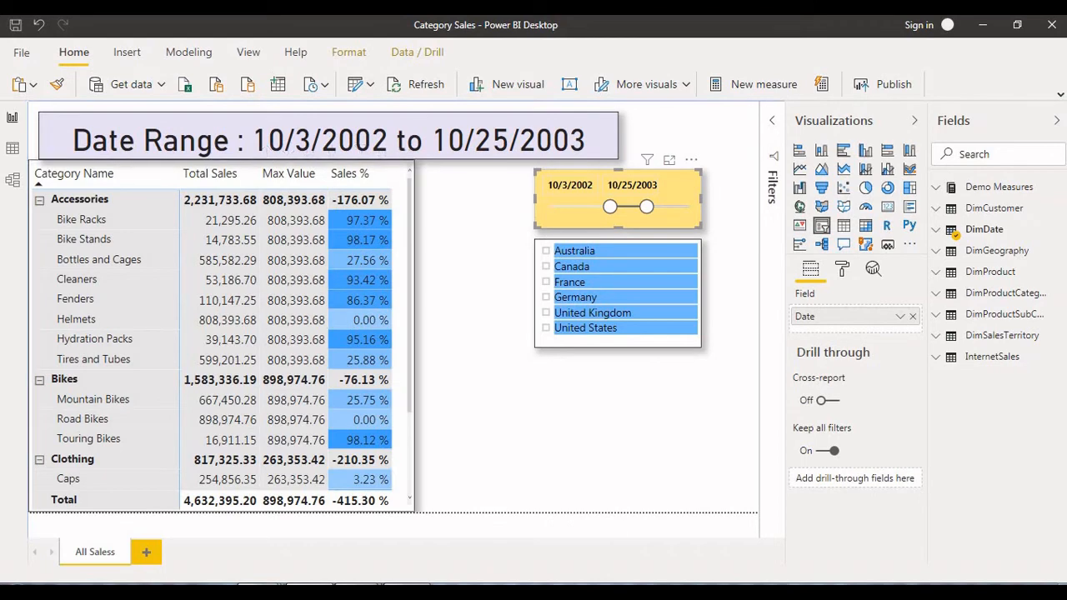
# Step: Compare the matrix for Germany, France, Canada and Australia using the country slicer, and review all rows for France
pyautogui.click(546, 297)
pyautogui.click(547, 282)
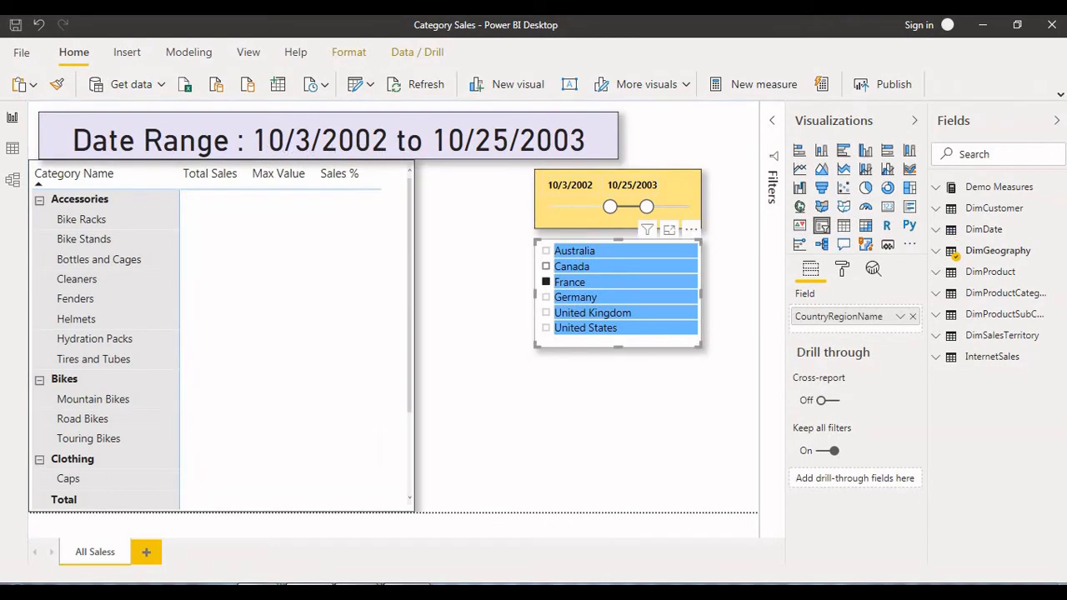
pyautogui.click(547, 266)
pyautogui.click(546, 250)
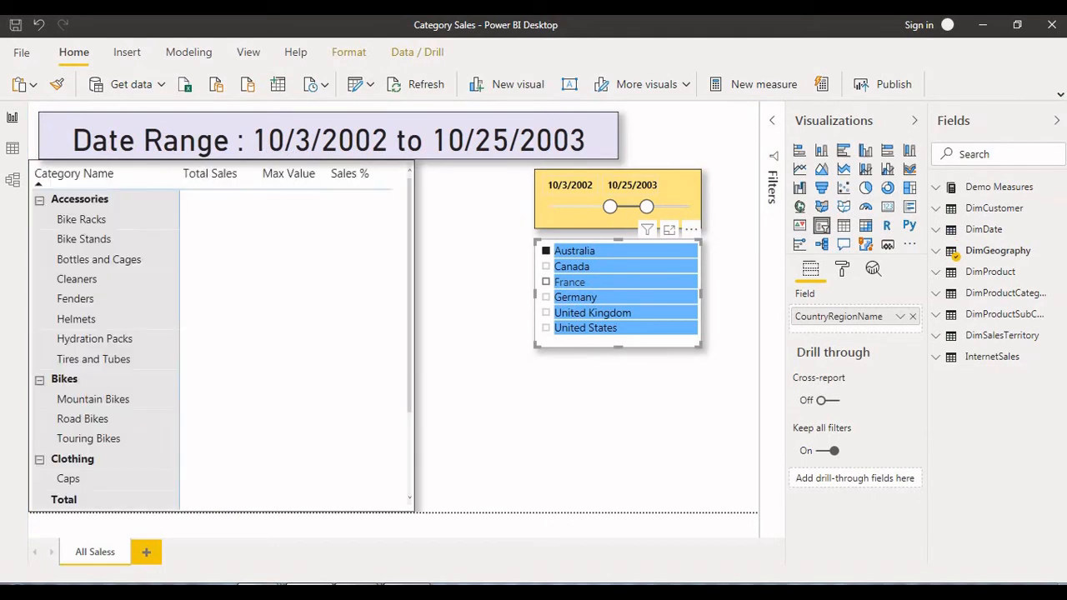
pyautogui.click(546, 282)
pyautogui.click(546, 297)
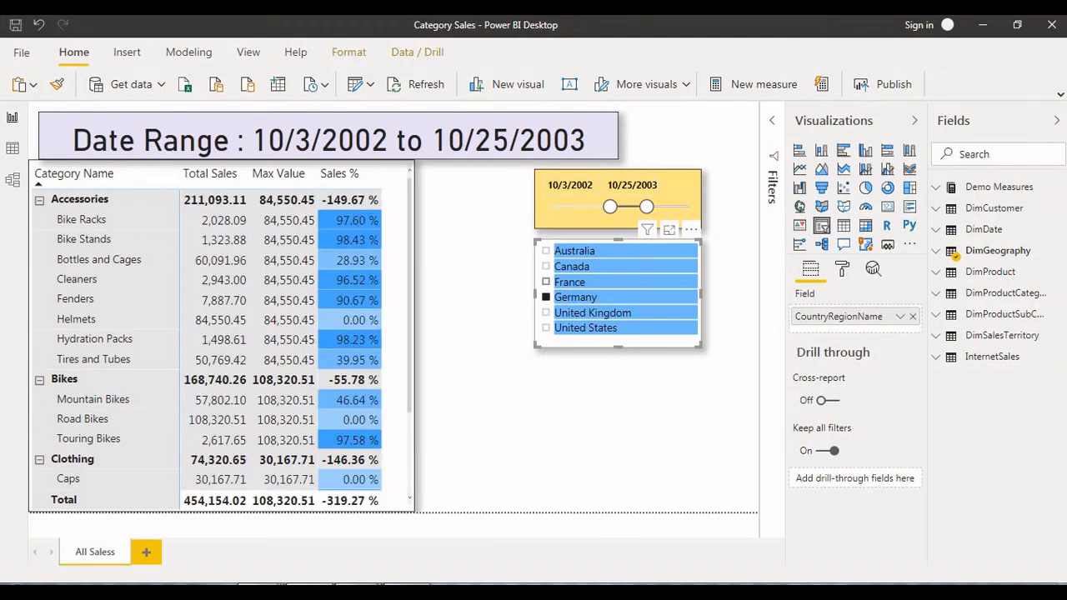
pyautogui.click(546, 281)
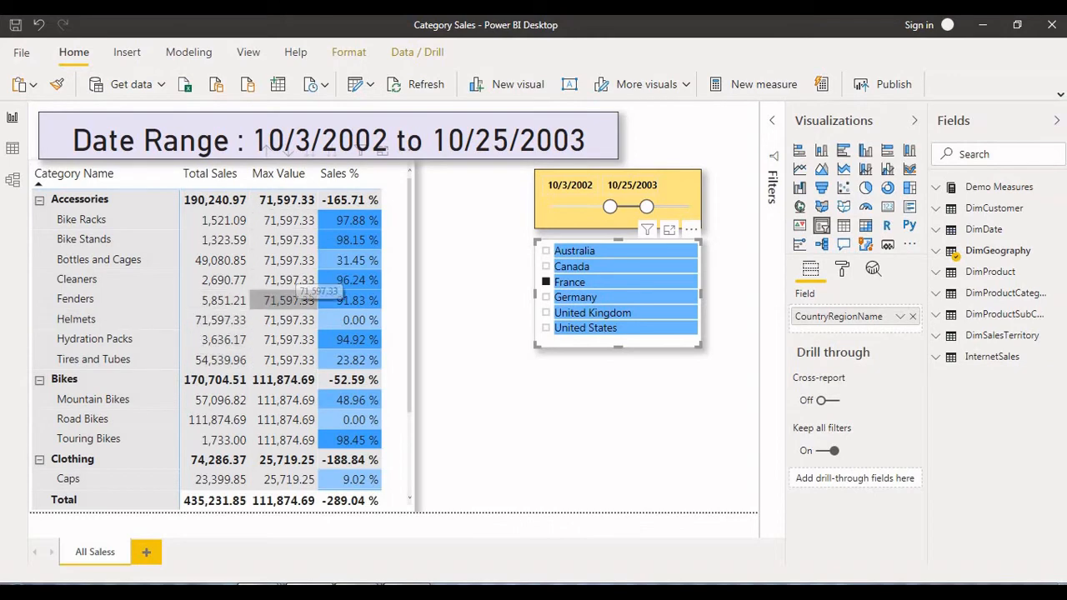
pyautogui.scroll(-2, 350, 300)
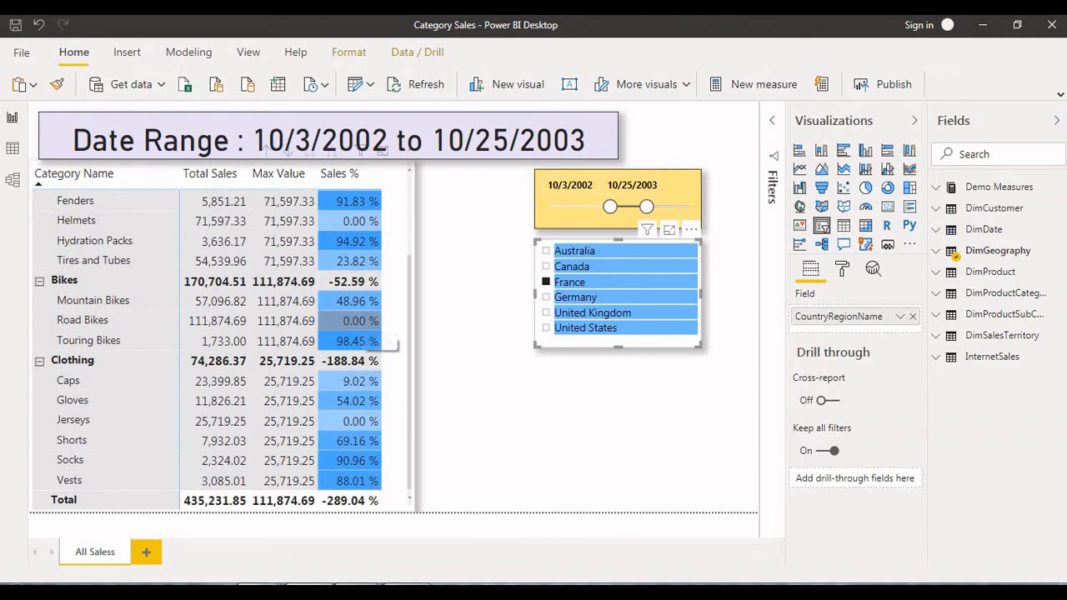
pyautogui.scroll(2, 350, 381)
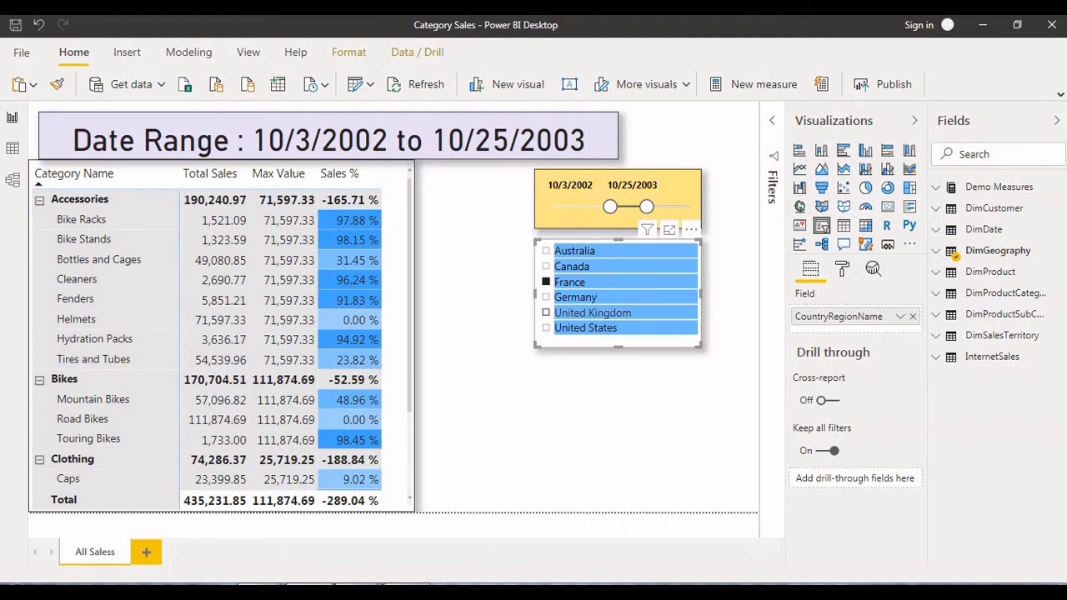
# Step: Cycle the country slicer through the other countries, leave the report filtered to Canada, and select the date range card
pyautogui.click(576, 313)
pyautogui.click(575, 328)
pyautogui.click(576, 298)
pyautogui.click(576, 282)
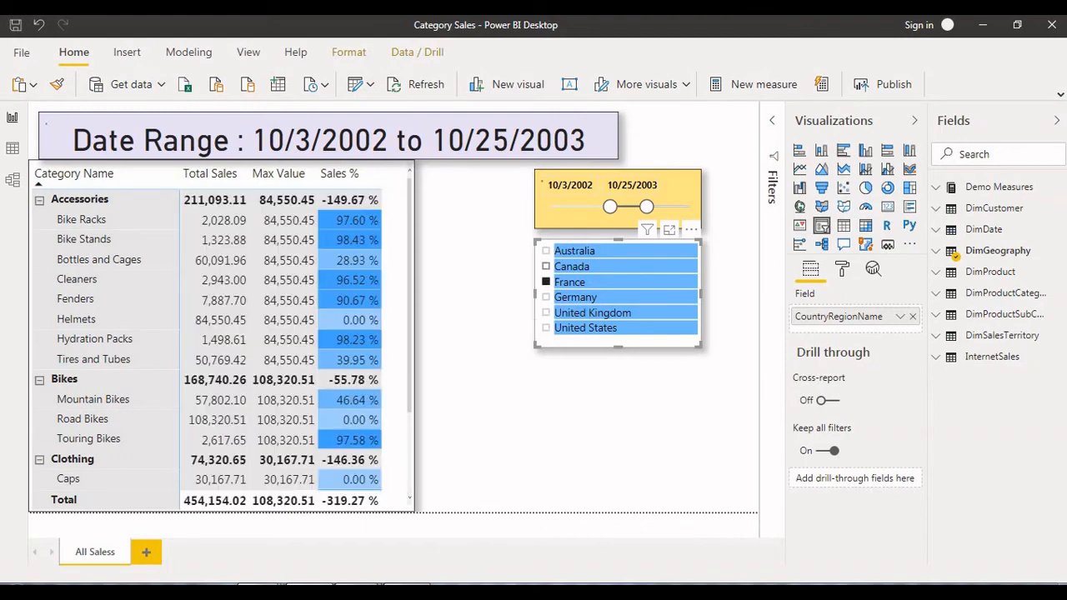
pyautogui.click(575, 251)
pyautogui.click(572, 266)
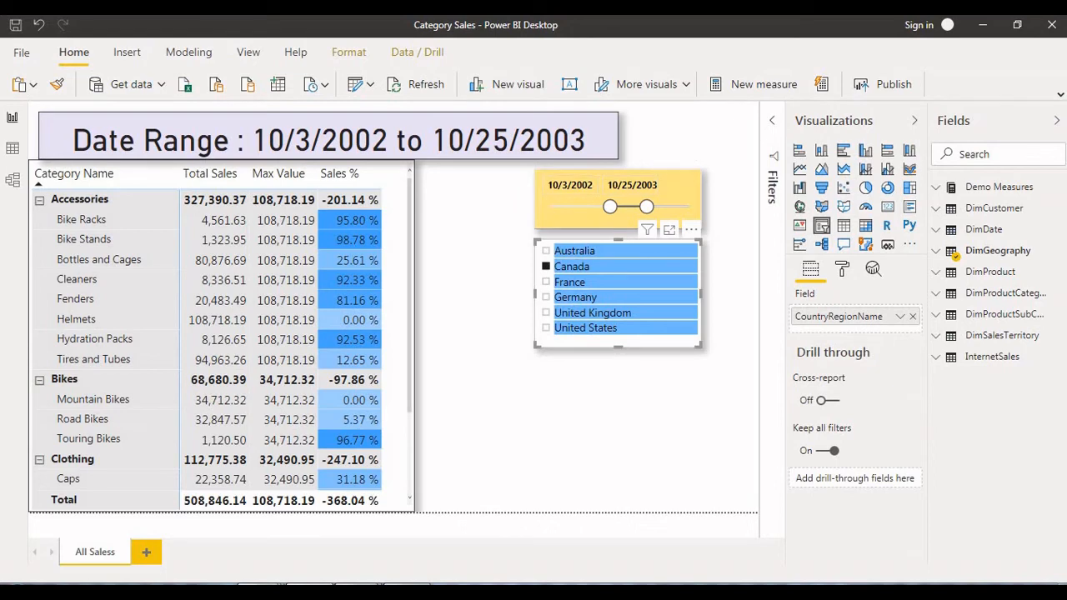
pyautogui.click(584, 141)
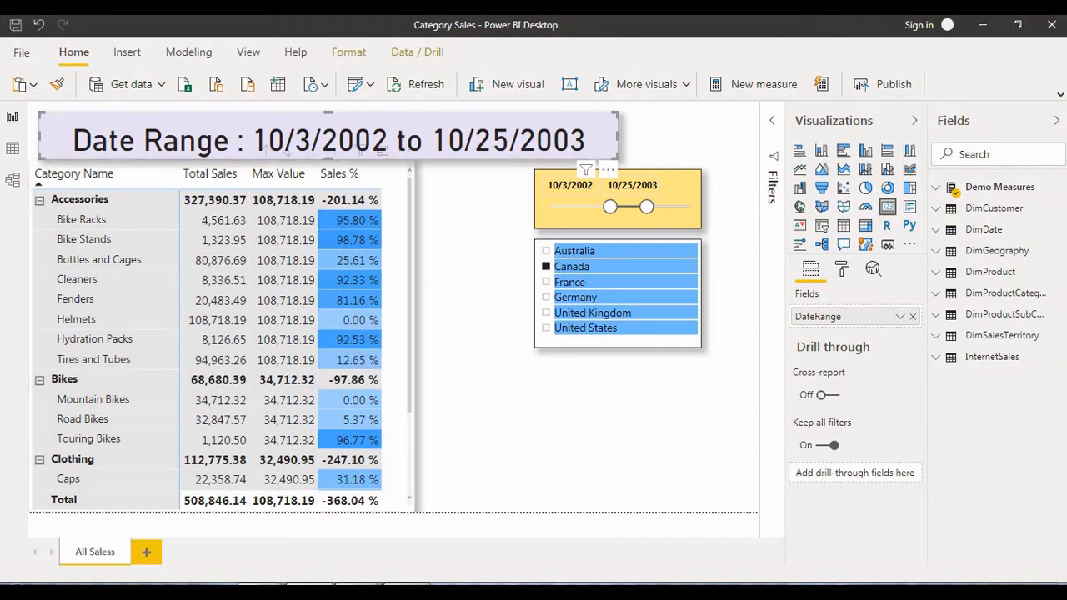
# Step: Select the category matrix, expand Demo Measures and examine the Total Sales formula, including its CALCULATE and SUMX functions
pyautogui.click(350, 359)
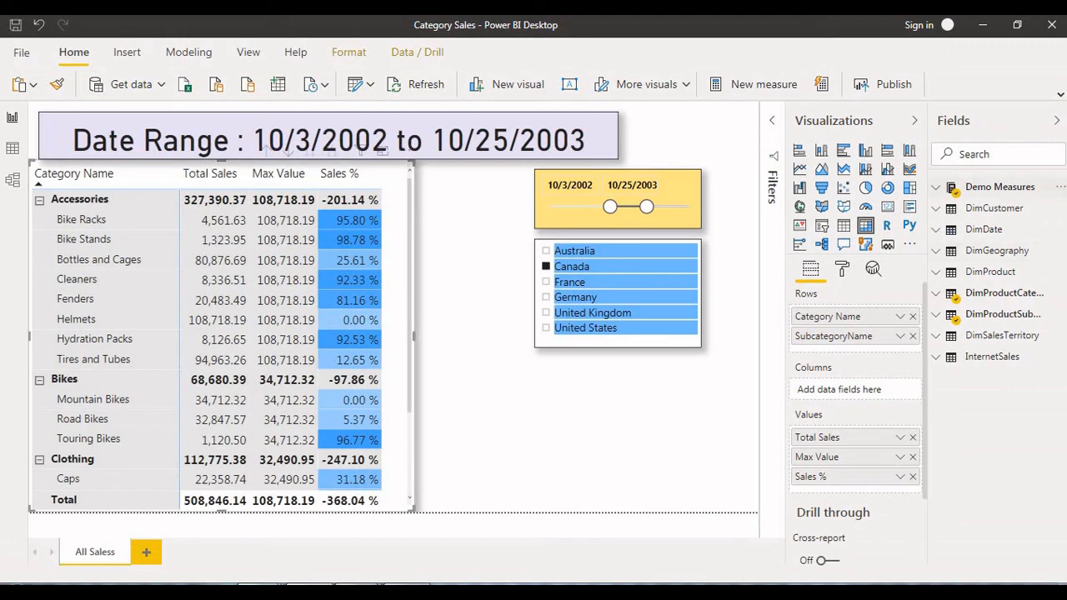
pyautogui.click(999, 187)
pyautogui.click(1004, 286)
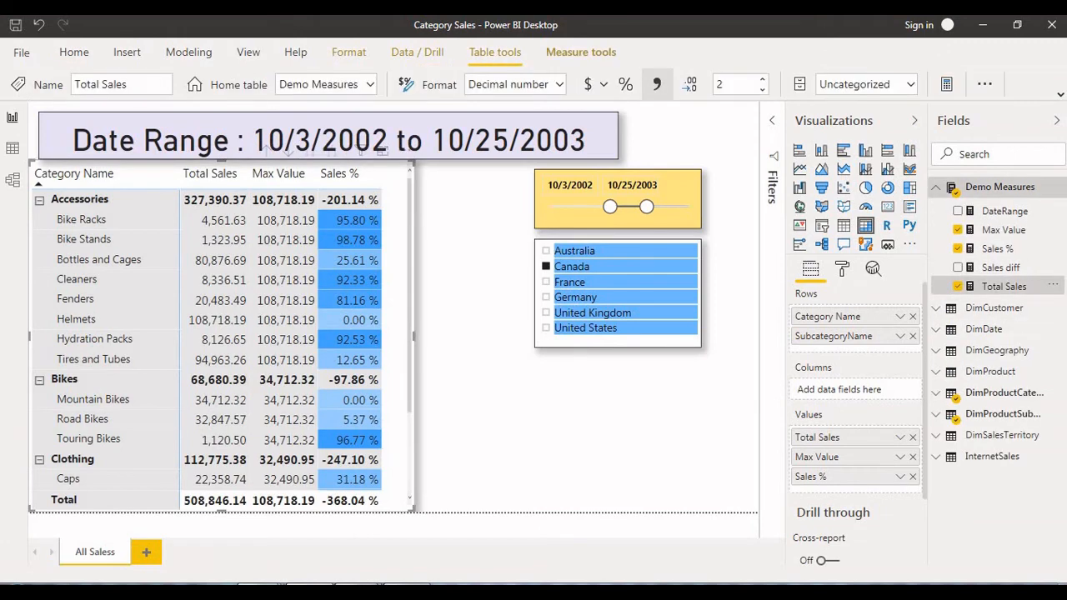
pyautogui.scroll(3, 434, 159)
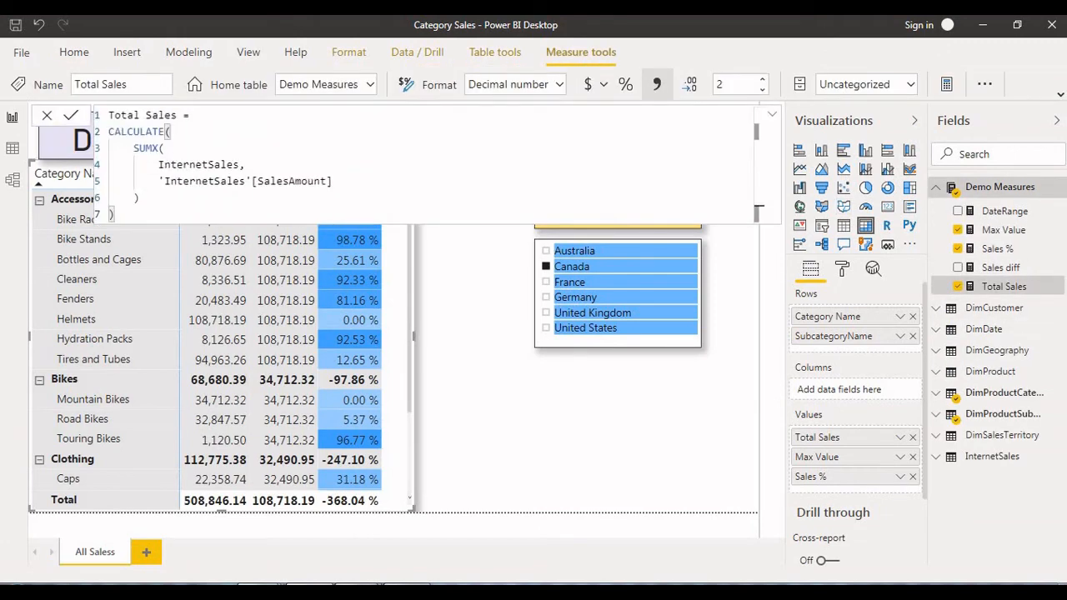
pyautogui.click(772, 114)
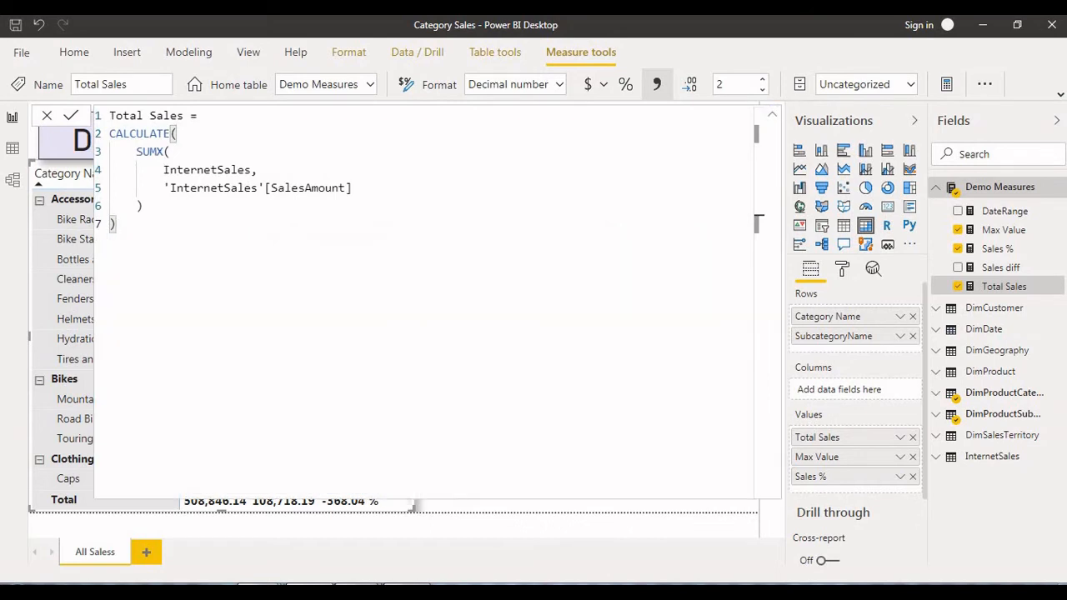
pyautogui.doubleClick(140, 134)
pyautogui.doubleClick(149, 152)
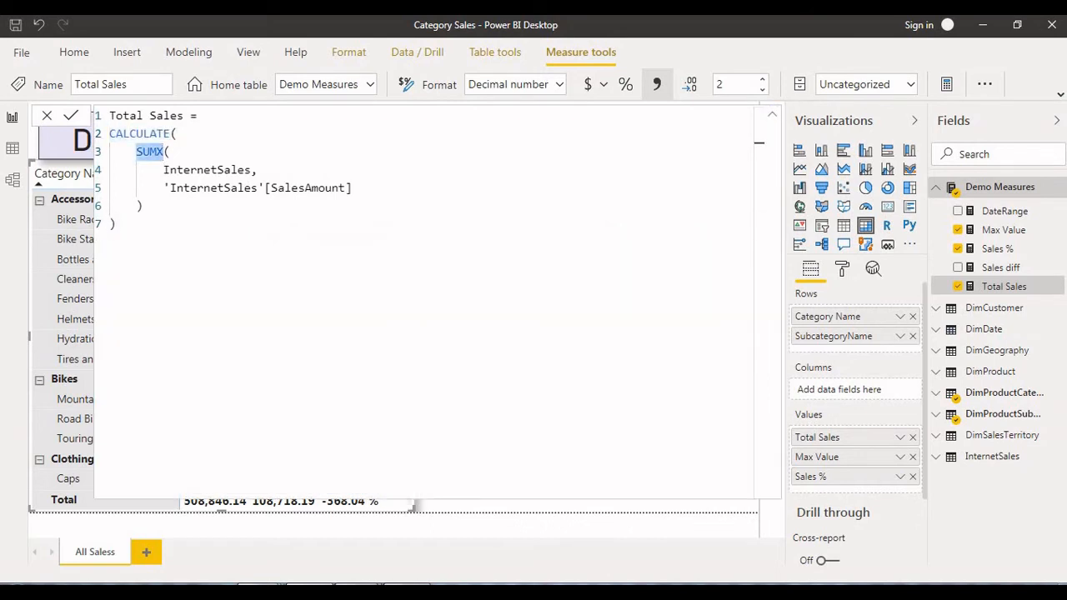
pyautogui.moveTo(117, 225); pyautogui.dragTo(110, 134)
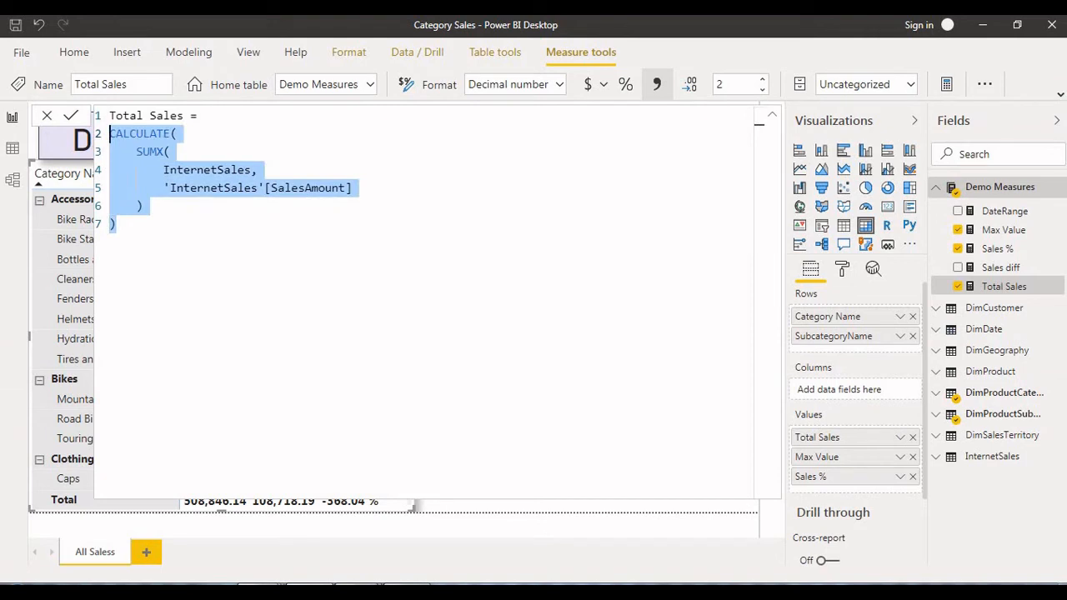
pyautogui.click(259, 169)
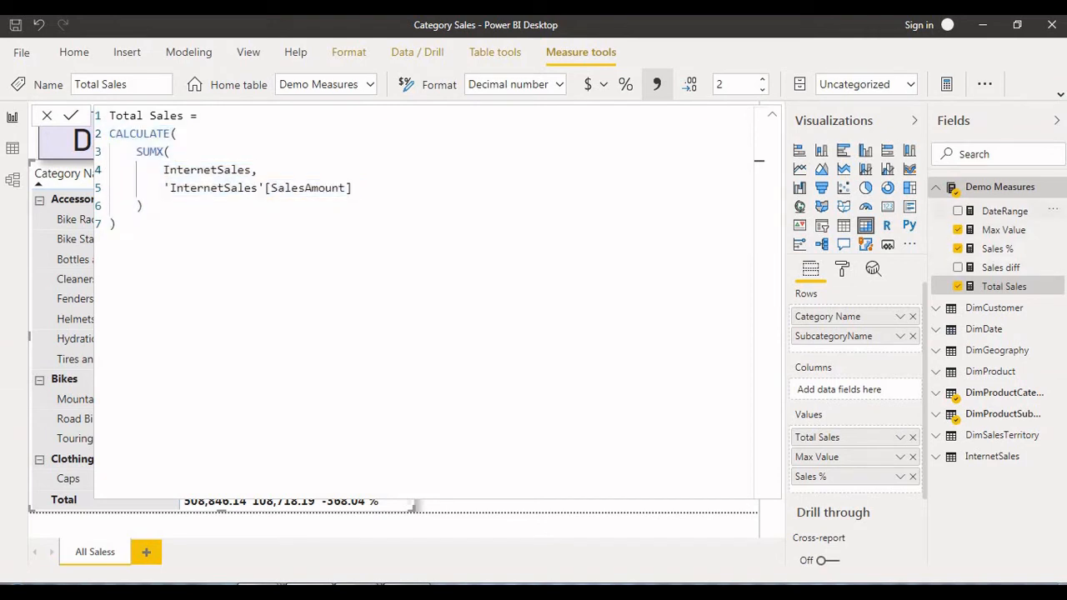
# Step: Examine the DateRange measure's formula, covering the nested CONCATENATE calls and the MINX and MAXX expressions over DimDate
pyautogui.click(1005, 211)
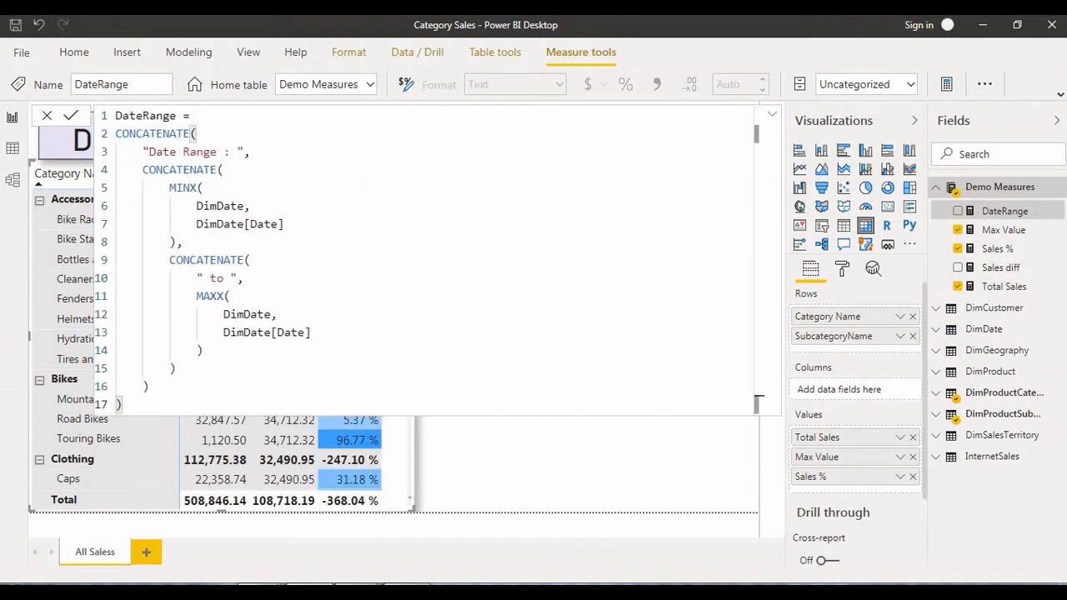
pyautogui.moveTo(163, 133); pyautogui.dragTo(230, 260)
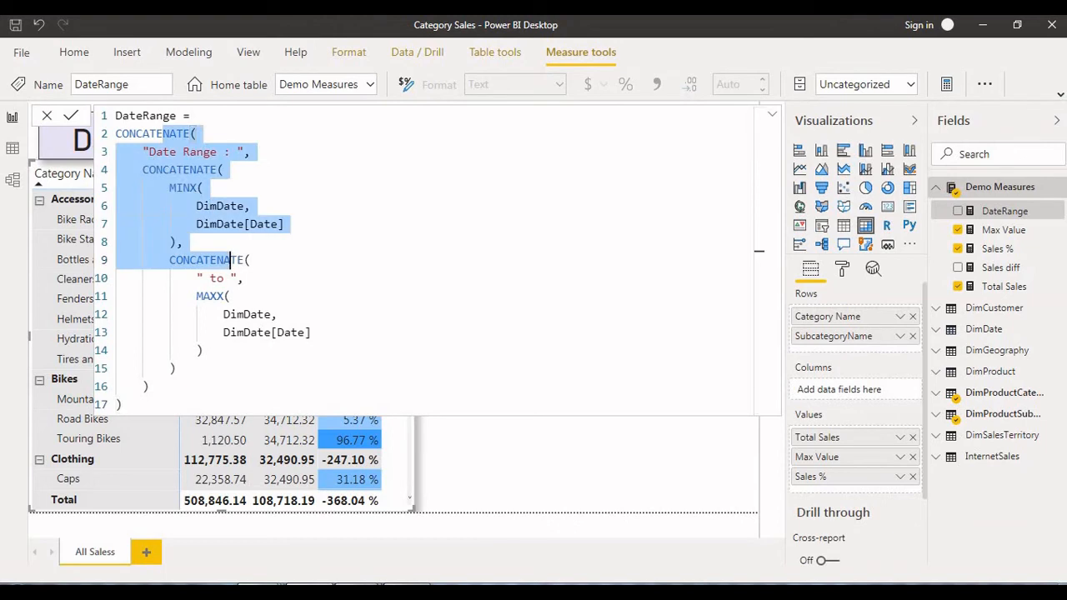
pyautogui.click(197, 324)
pyautogui.moveTo(143, 170); pyautogui.dragTo(216, 315)
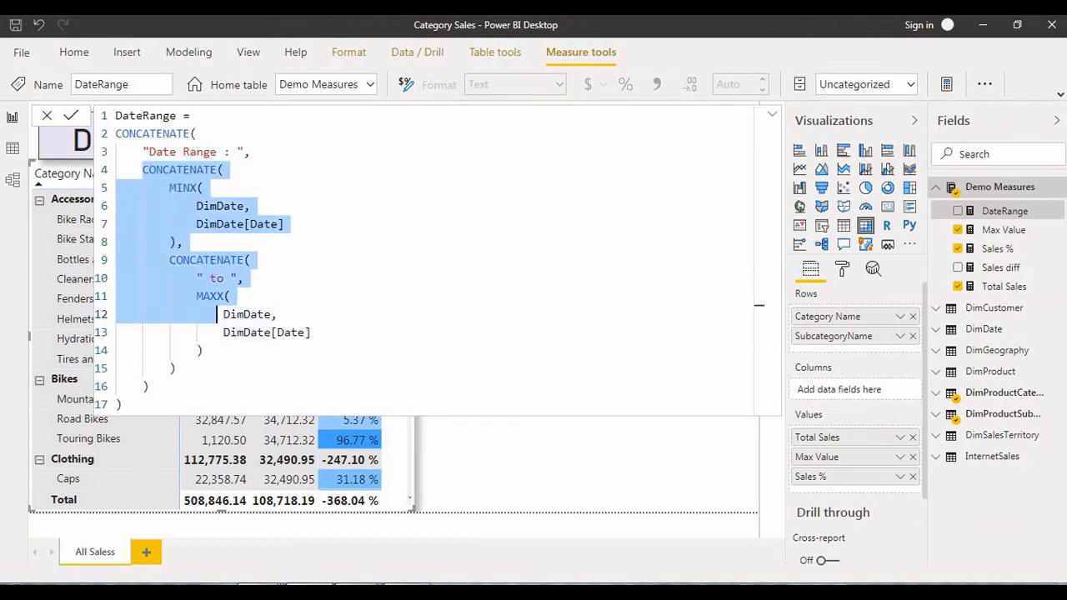
pyautogui.click(200, 350)
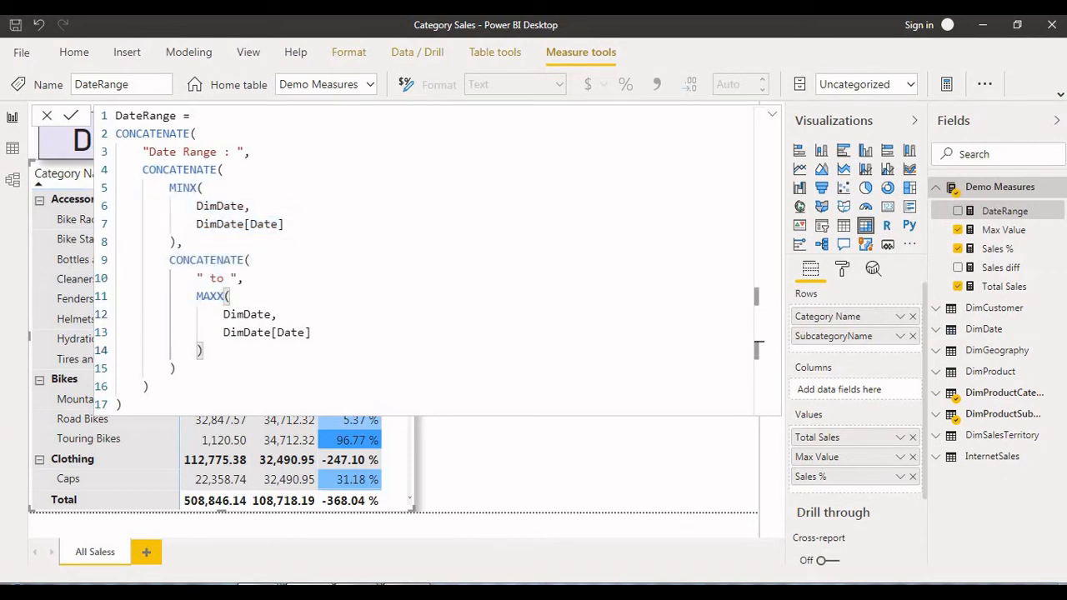
pyautogui.moveTo(169, 188); pyautogui.dragTo(182, 242)
pyautogui.moveTo(196, 296); pyautogui.dragTo(175, 369)
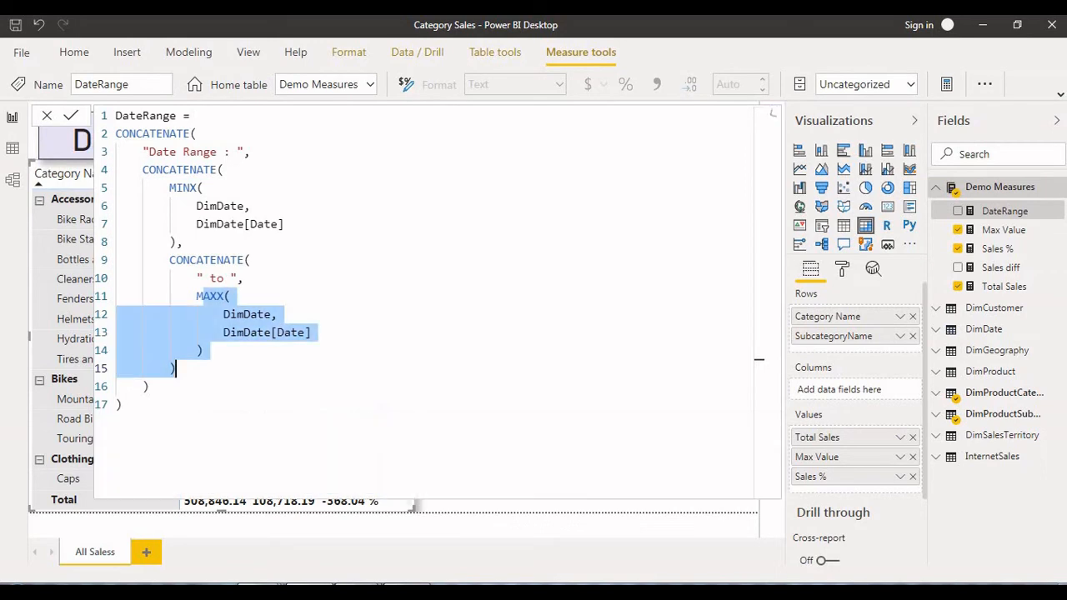
# Step: Examine the Max Value measure's MaxSales variable and IF block, and check the Sales diff formula
pyautogui.click(1004, 231)
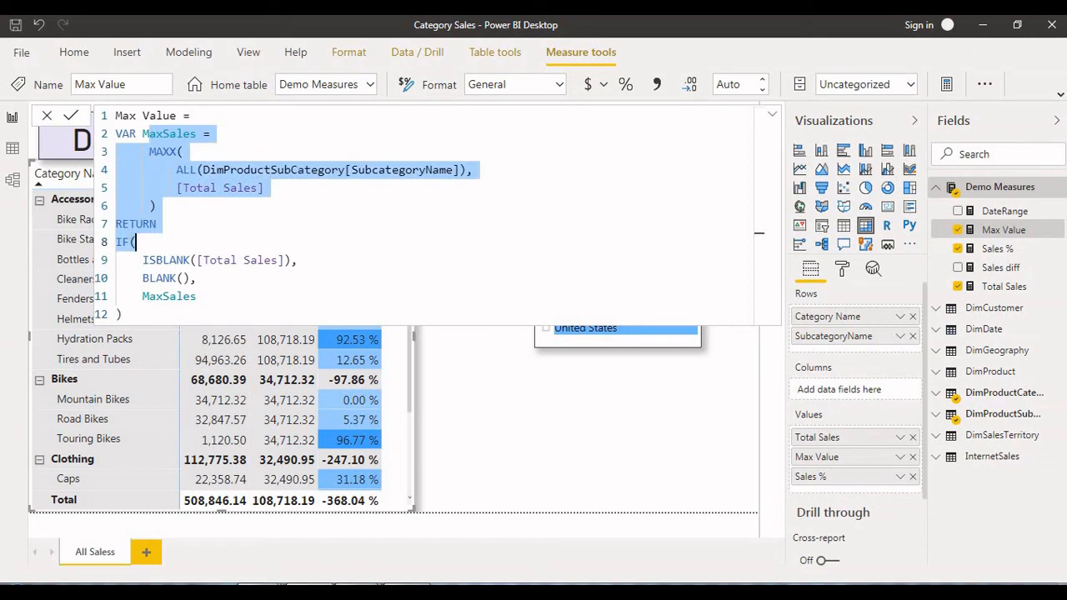
pyautogui.moveTo(130, 260); pyautogui.dragTo(197, 297)
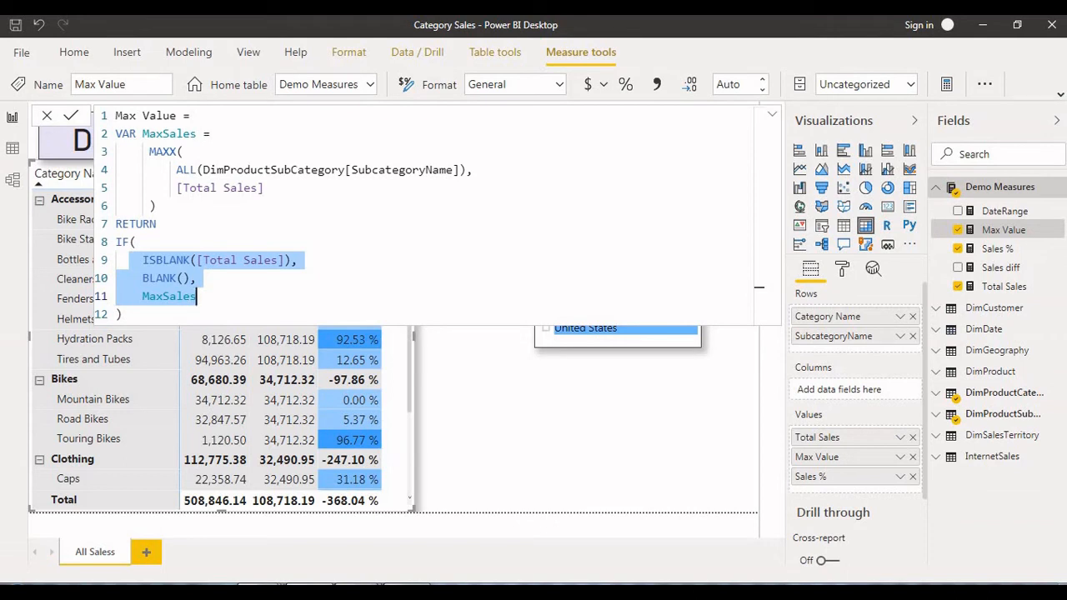
pyautogui.moveTo(142, 133); pyautogui.dragTo(155, 206)
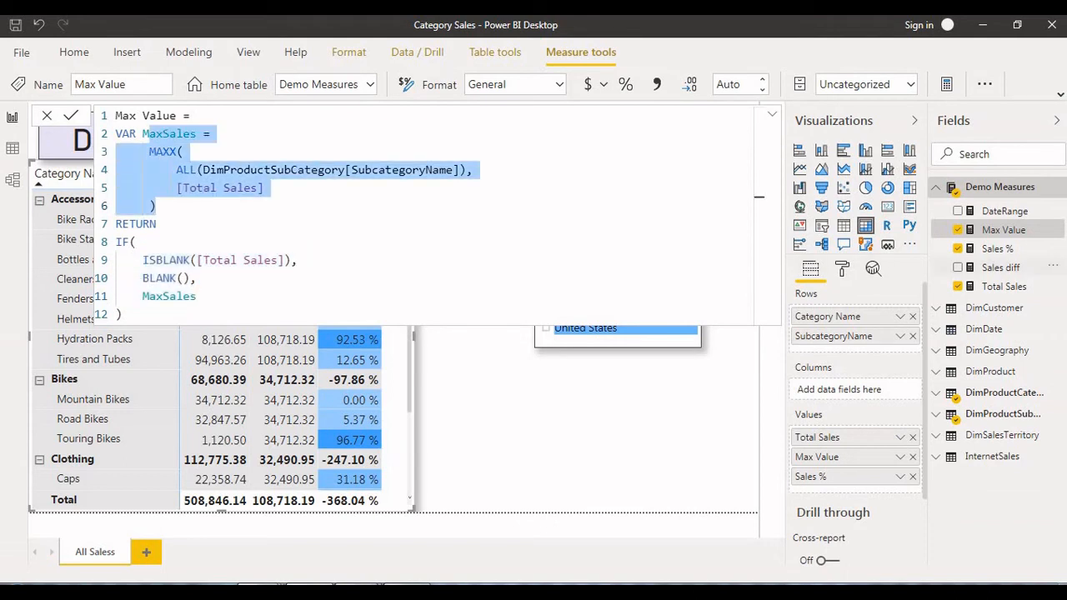
pyautogui.click(1000, 268)
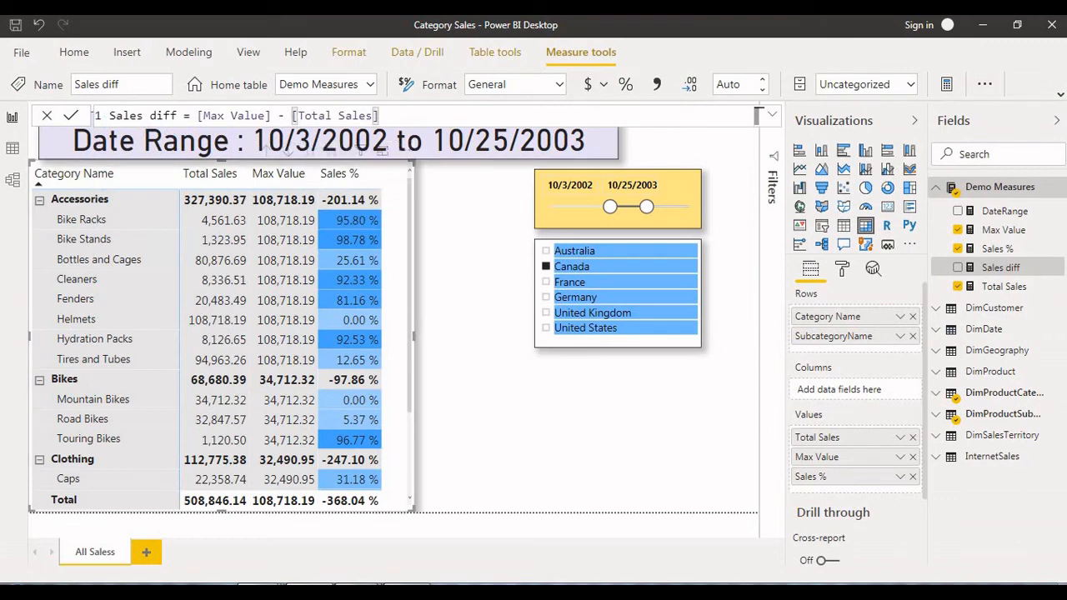
pyautogui.press('Escape')
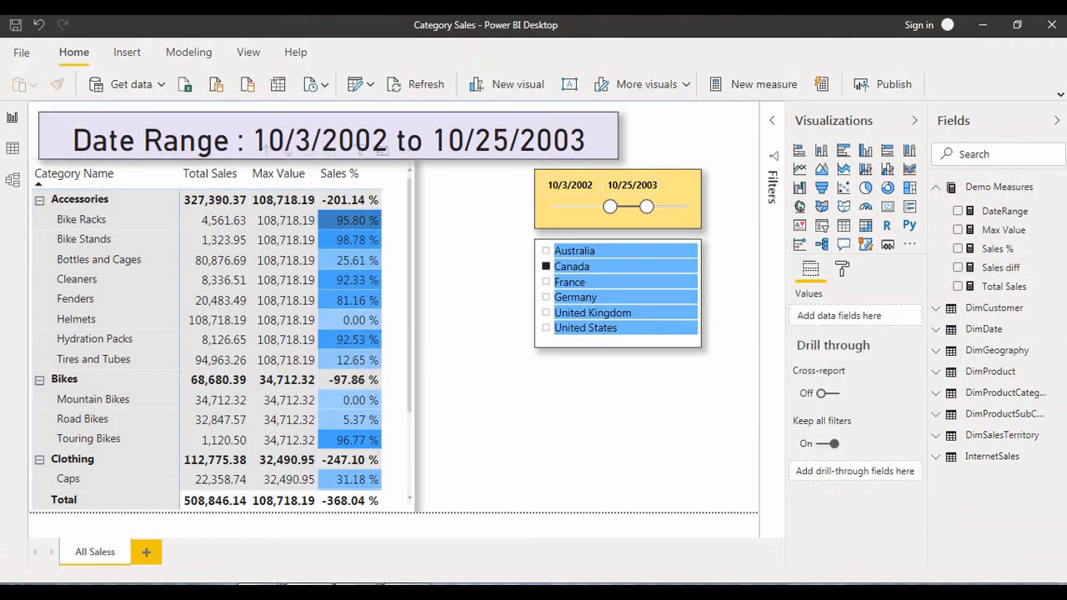
# Step: Review the background color conditional formatting of Sales % in the category matrix and accept its color scale settings
pyautogui.click(349, 350)
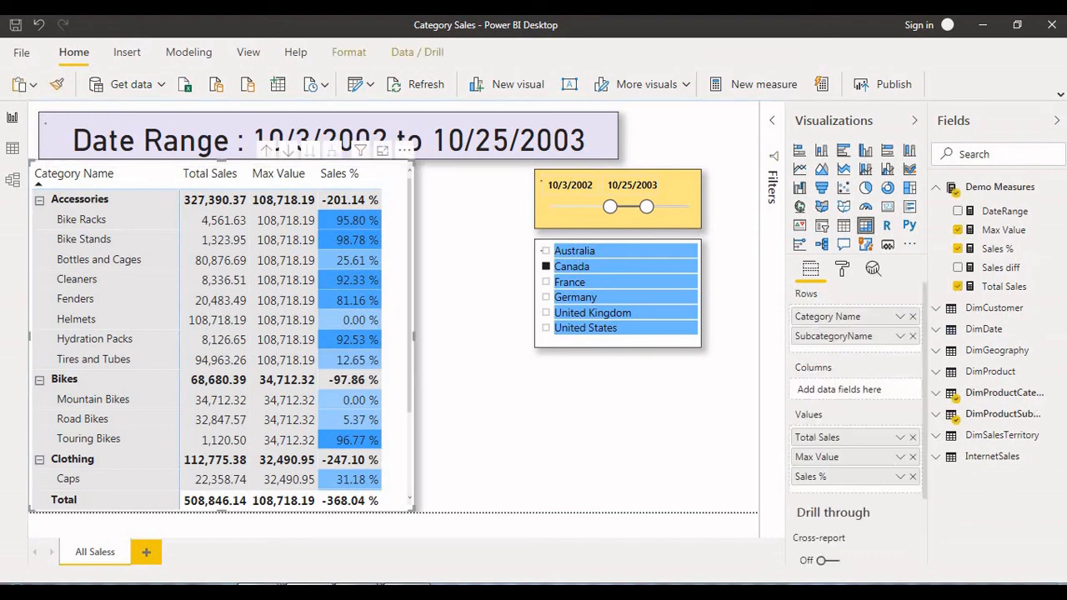
pyautogui.click(901, 476)
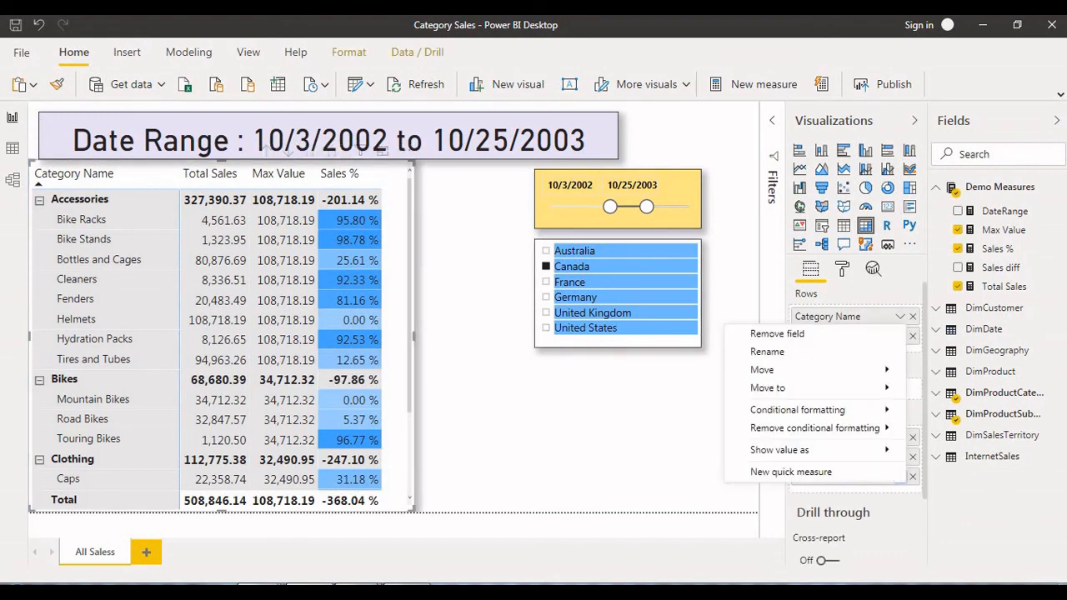
pyautogui.moveTo(817, 428)
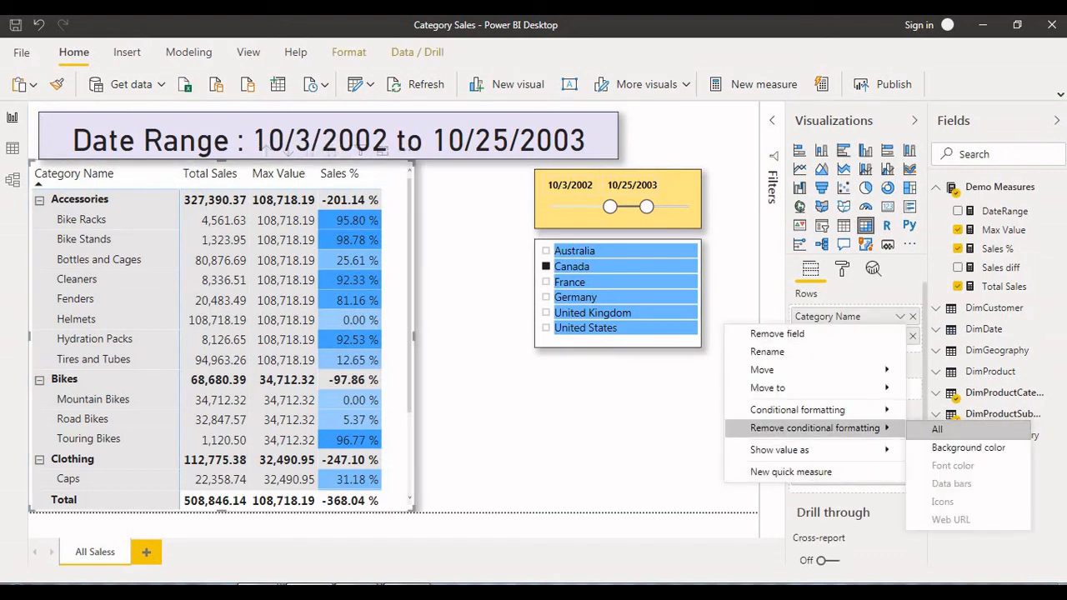
pyautogui.moveTo(798, 410)
pyautogui.click(968, 411)
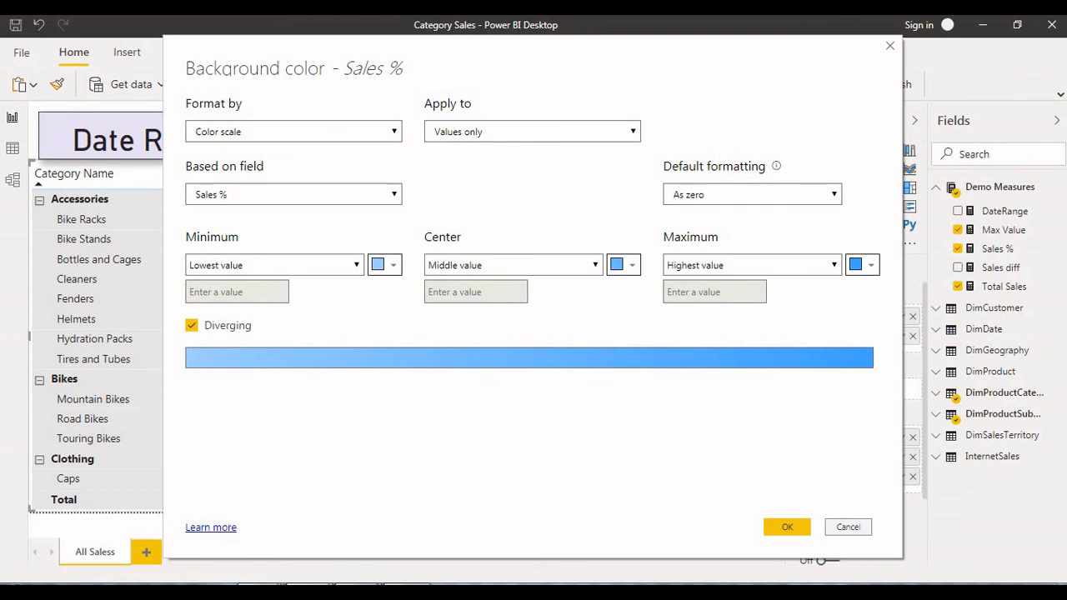
pyautogui.click(787, 527)
# Step: Review the matrix down to the Clothing subcategories and switch to Course_Details.PNG in Windows Photo Viewer
pyautogui.scroll(-5, 221, 334)
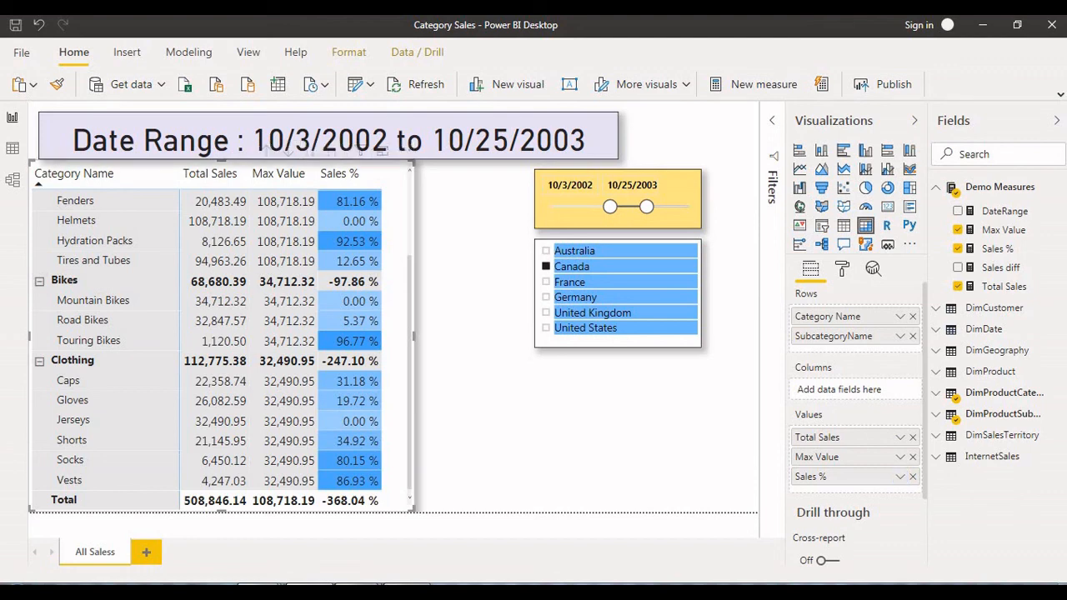
pyautogui.moveTo(357, 591)
pyautogui.click(272, 517)
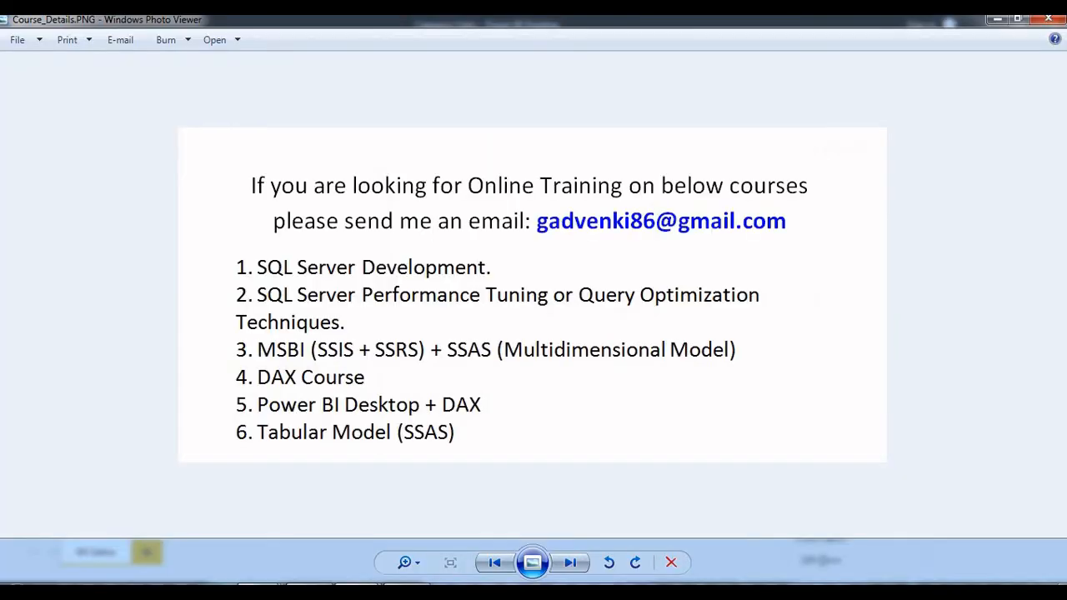